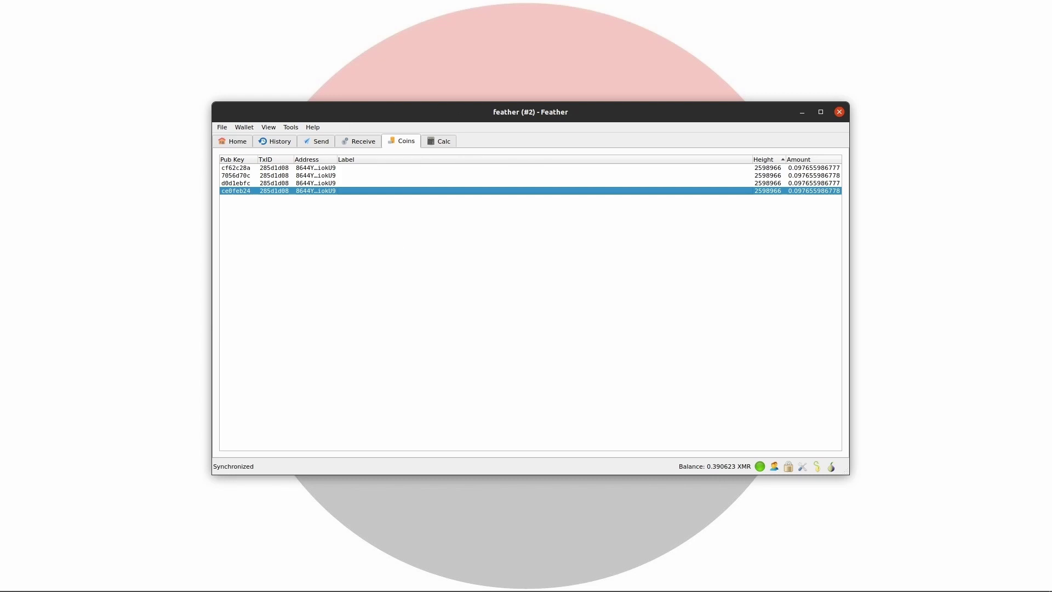
- Sweep the last coin output back to self as a churn transaction and send it
{"action": "right_click", "coordinate": [329, 191]}
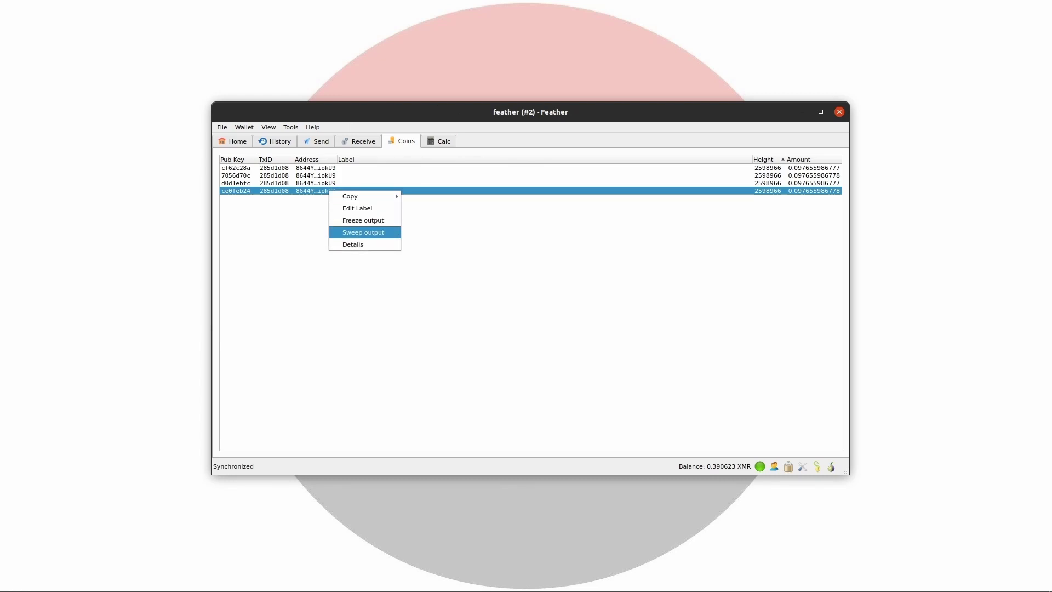
{"action": "key", "text": "Return"}
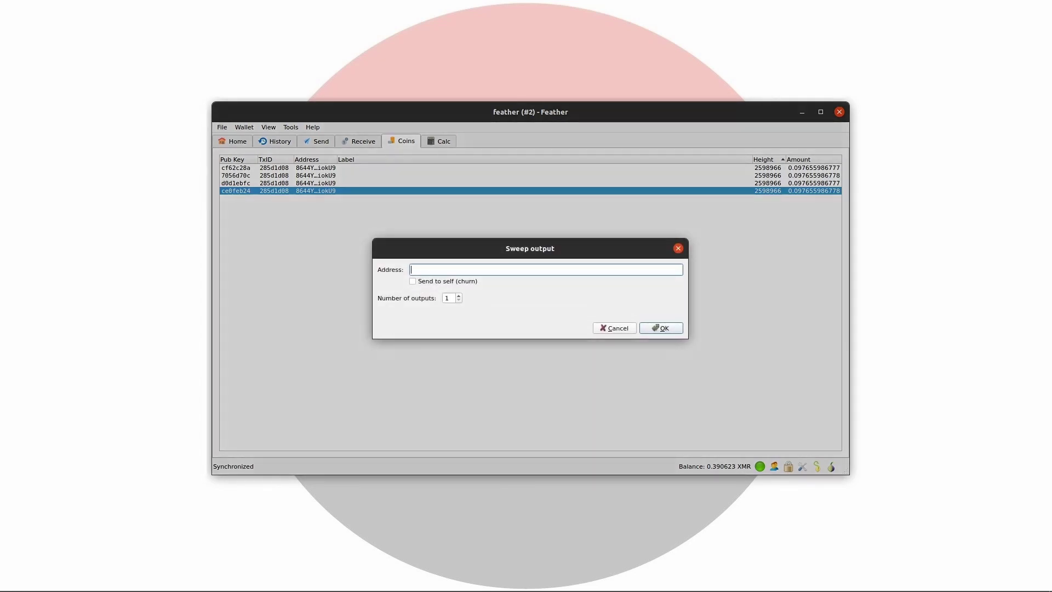
{"action": "key", "text": "Tab"}
{"action": "key", "text": "space"}
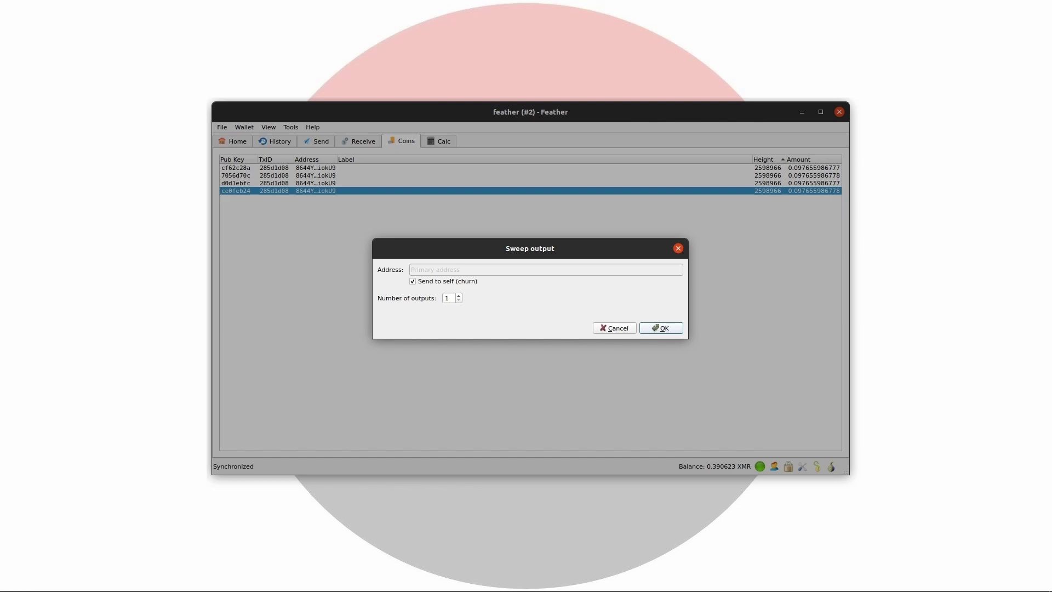
{"action": "key", "text": "Return"}
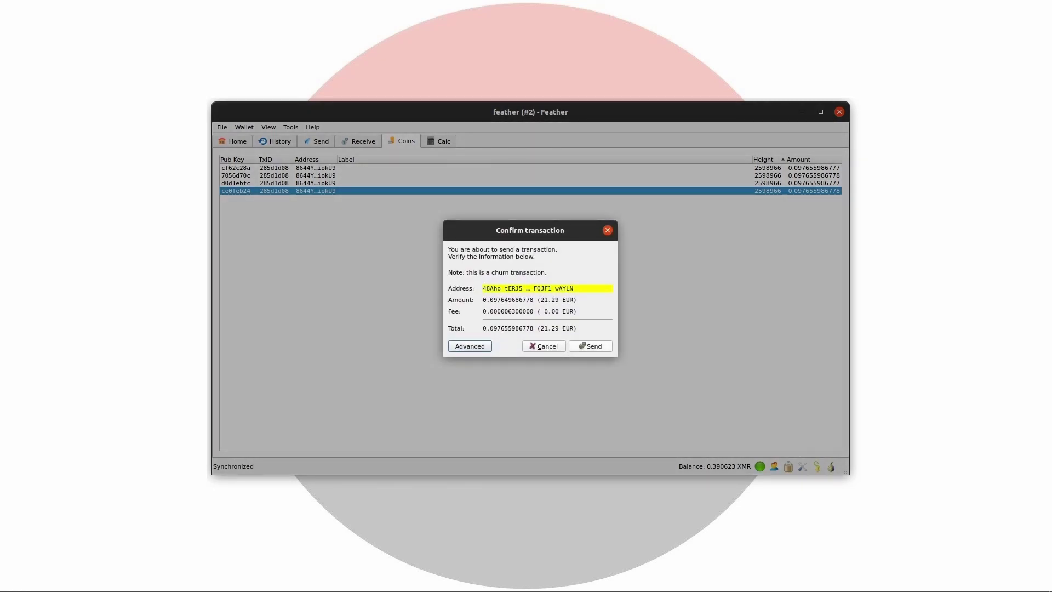
{"action": "key", "text": "Return"}
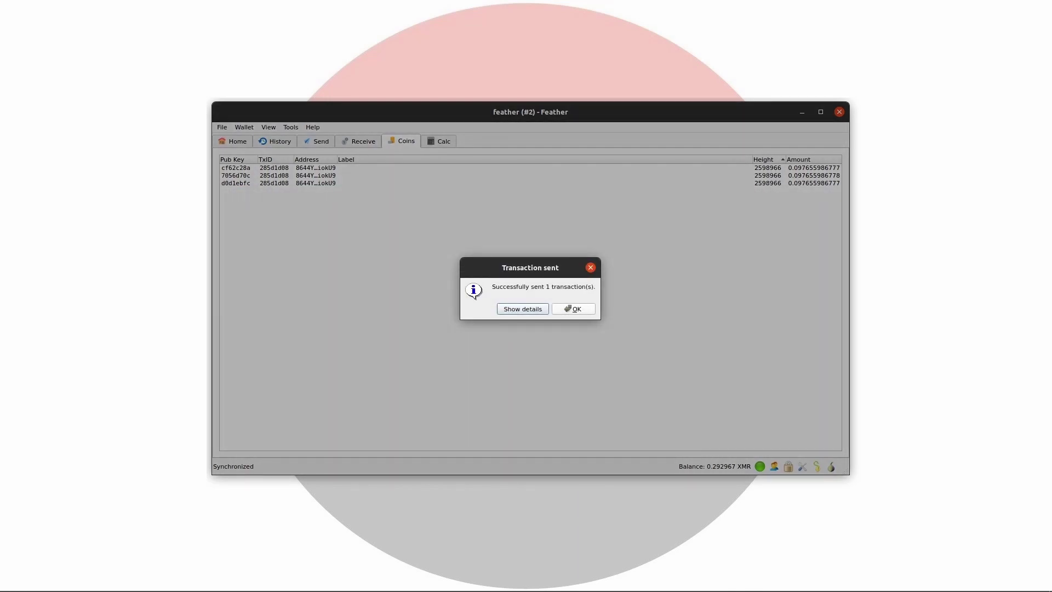
{"action": "key", "text": "Return"}
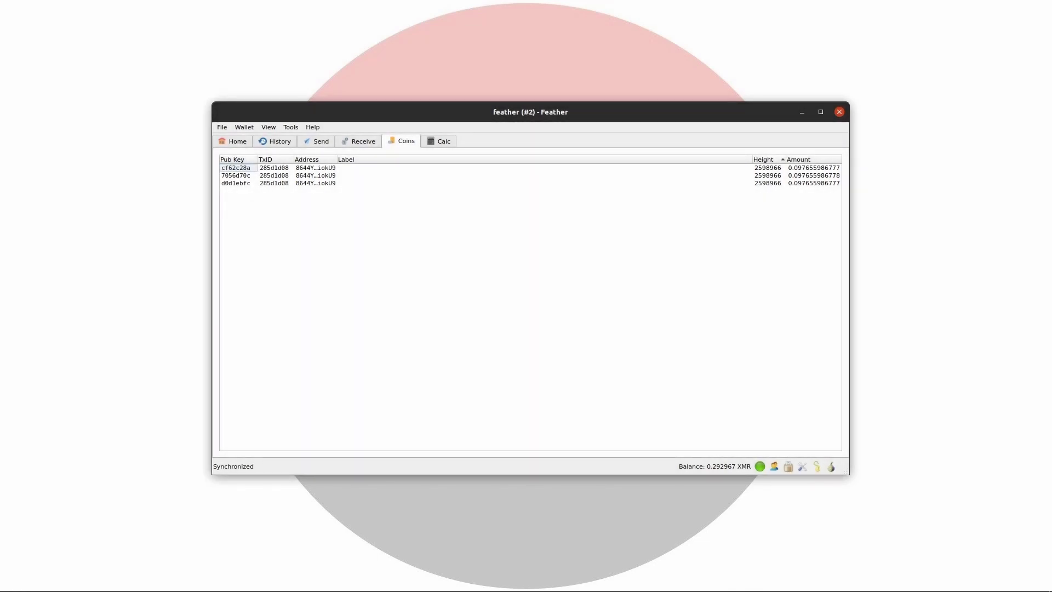
- Freeze the third coin output in the Coins list
{"action": "right_click", "coordinate": [320, 183]}
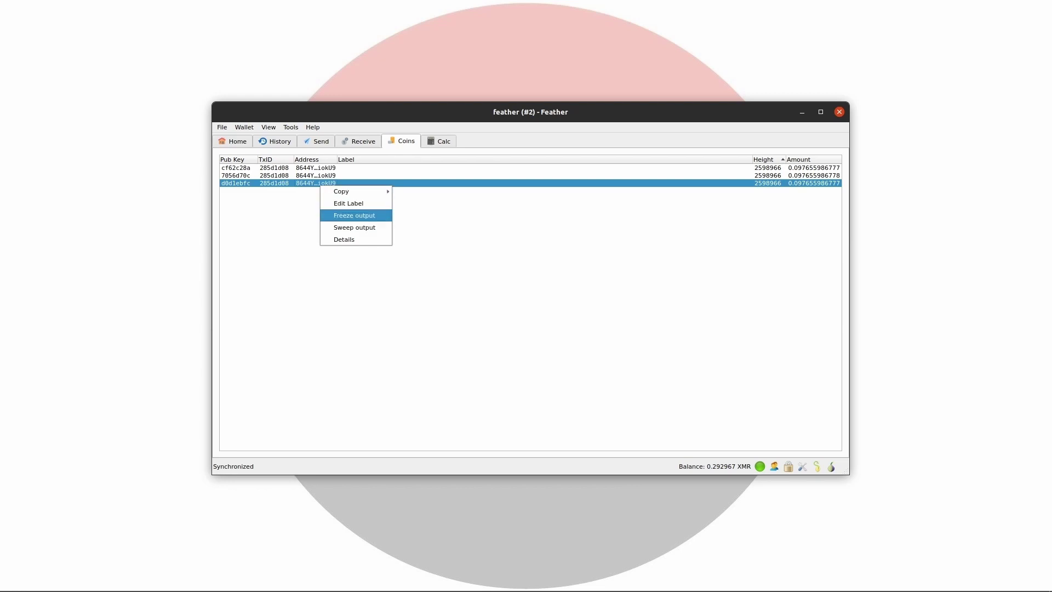
{"action": "left_click", "coordinate": [354, 215]}
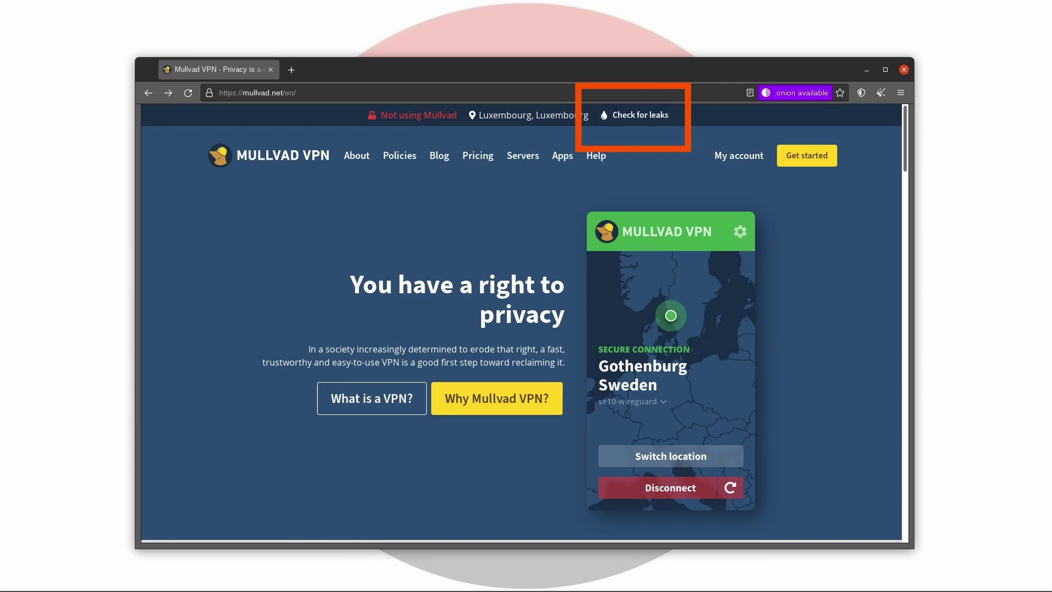
- Run the Mullvad website's connection leak check
{"action": "left_click", "coordinate": [640, 114]}
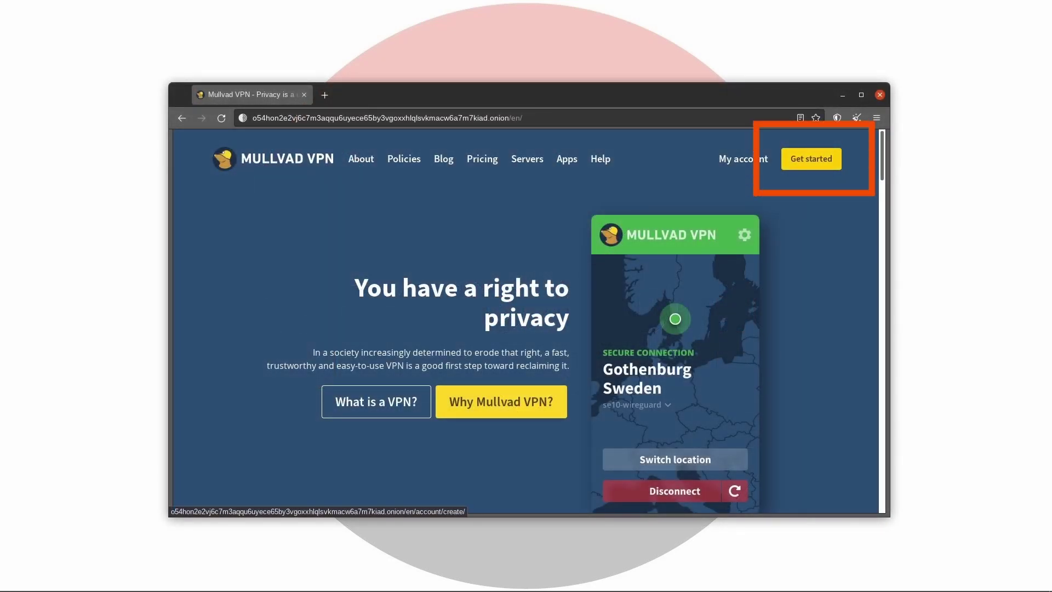
- Generate a Mullvad account number, redeem a voucher for 30 days, and go to app downloads
{"action": "left_click", "coordinate": [811, 158]}
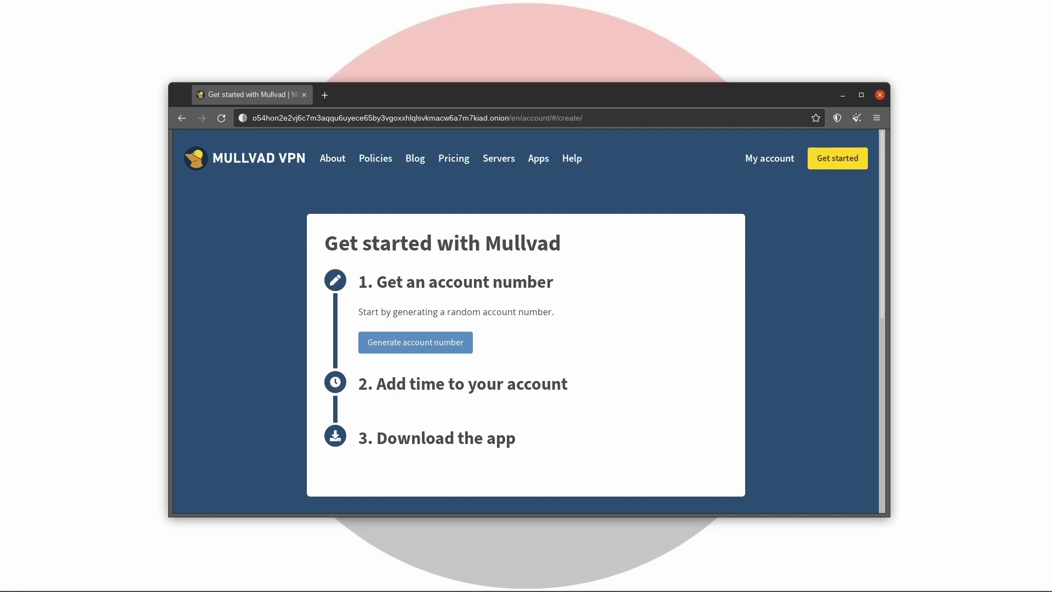
{"action": "left_click", "coordinate": [415, 342]}
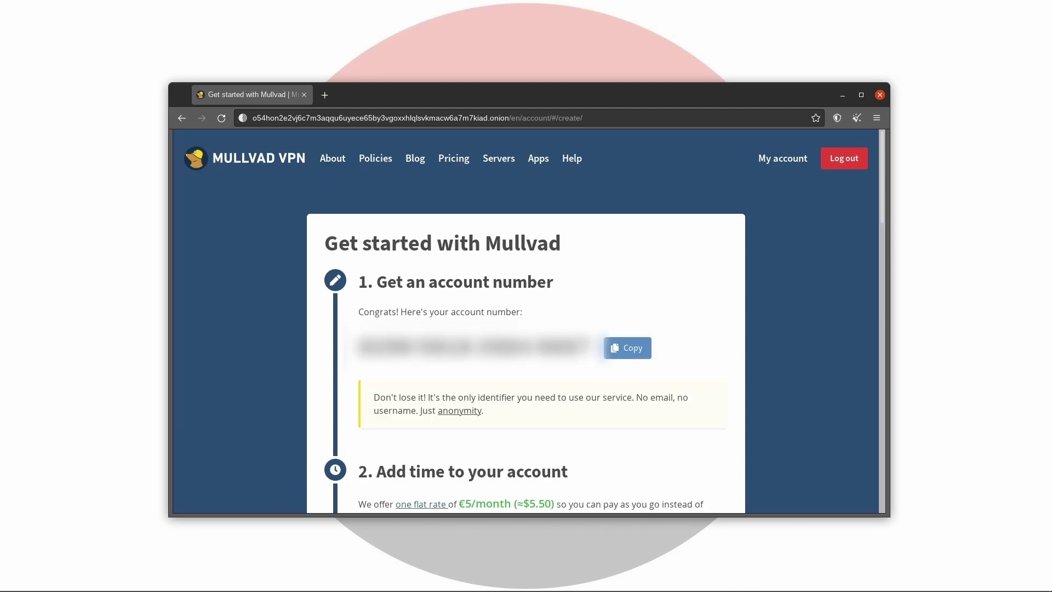
{"action": "scroll", "coordinate": [527, 329], "scroll_direction": "down", "scroll_amount": 1}
{"action": "scroll", "coordinate": [527, 329], "scroll_direction": "down", "scroll_amount": 3}
{"action": "scroll", "coordinate": [527, 329], "scroll_direction": "down", "scroll_amount": 1}
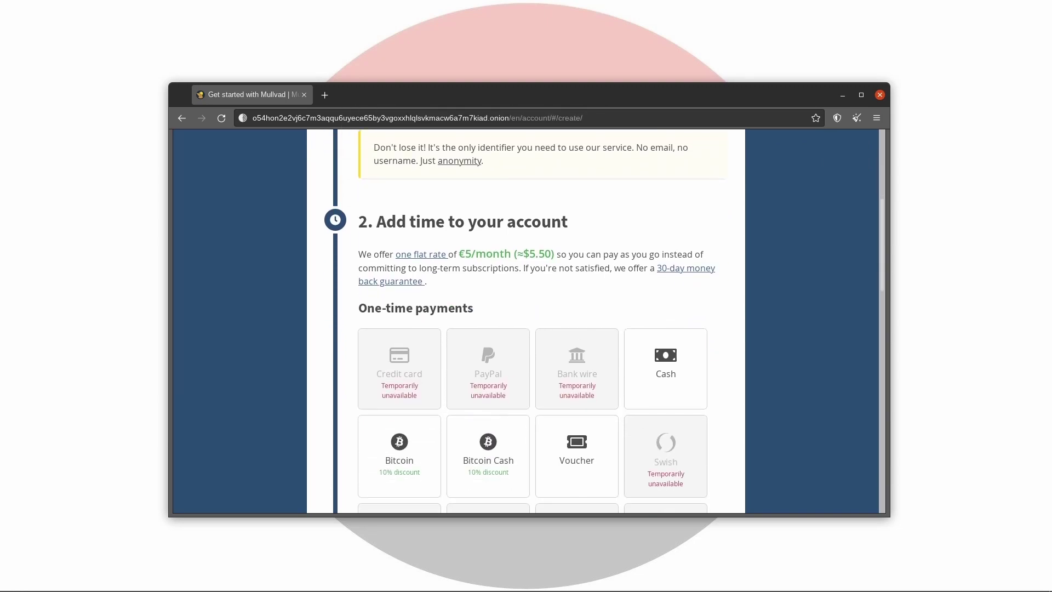
{"action": "left_click", "coordinate": [577, 456]}
{"action": "key", "text": "ctrl+v"}
{"action": "key", "text": "Return"}
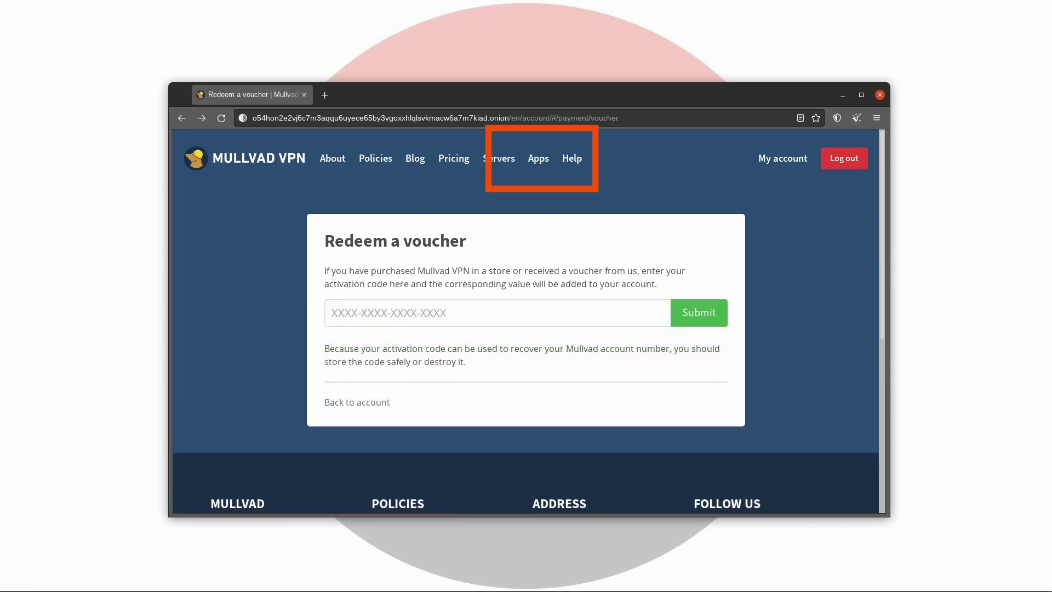
{"action": "left_click", "coordinate": [538, 157]}
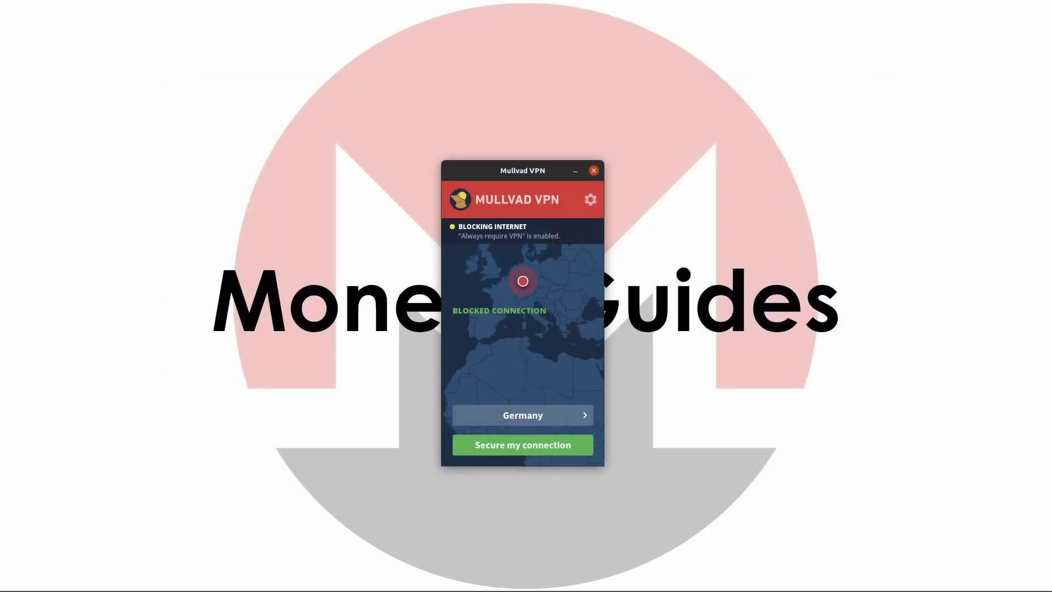
- Connect Mullvad VPN through the Frankfurt server under Germany
{"action": "left_click", "coordinate": [523, 415]}
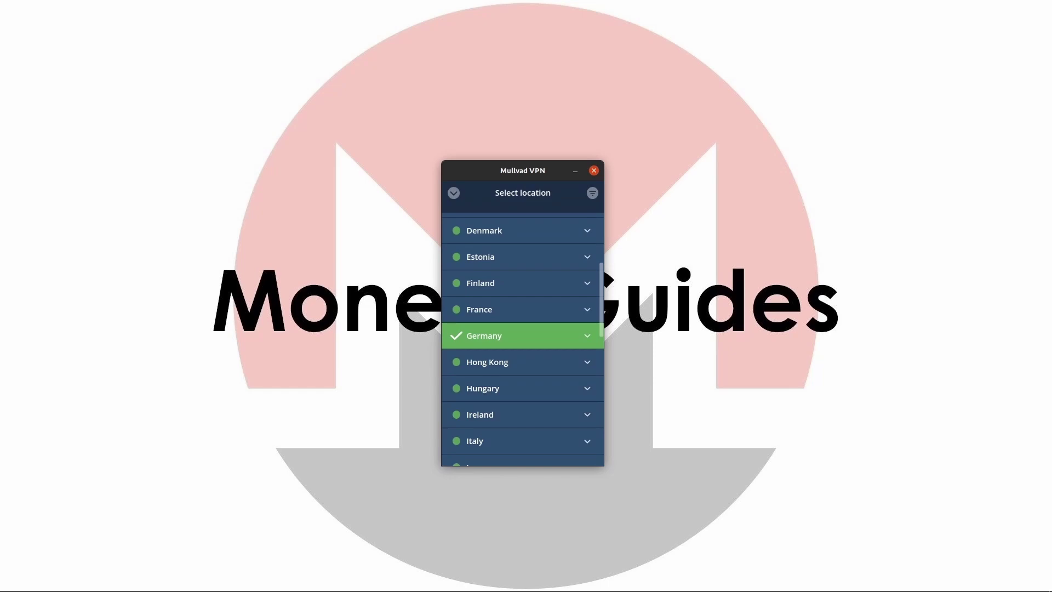
{"action": "left_click", "coordinate": [587, 336]}
{"action": "left_click", "coordinate": [492, 388]}
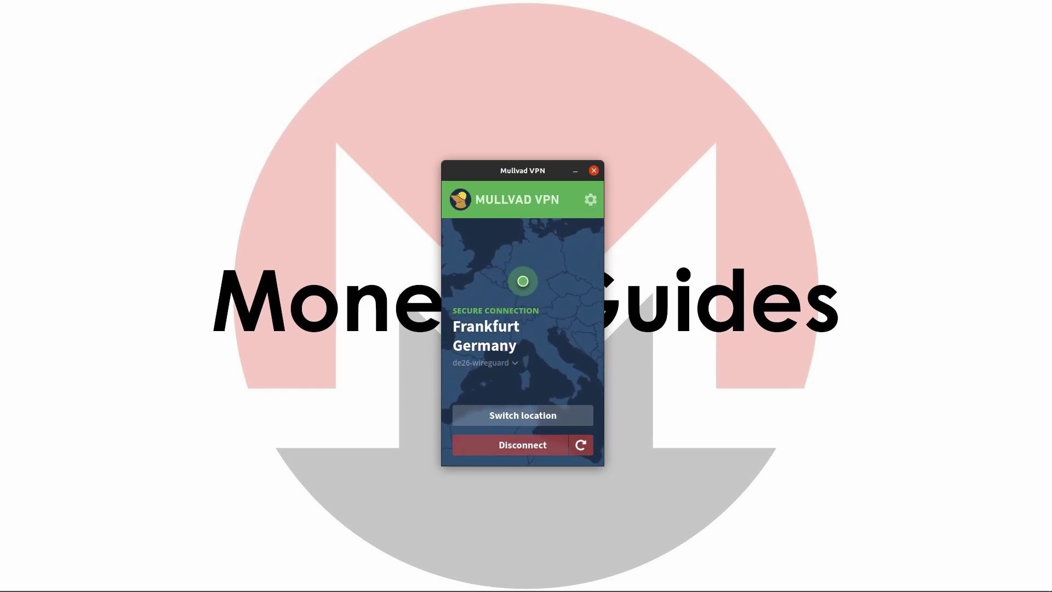
- Open Mullvad's Advanced settings to confirm WireGuard is the tunnel protocol
{"action": "left_click", "coordinate": [590, 199]}
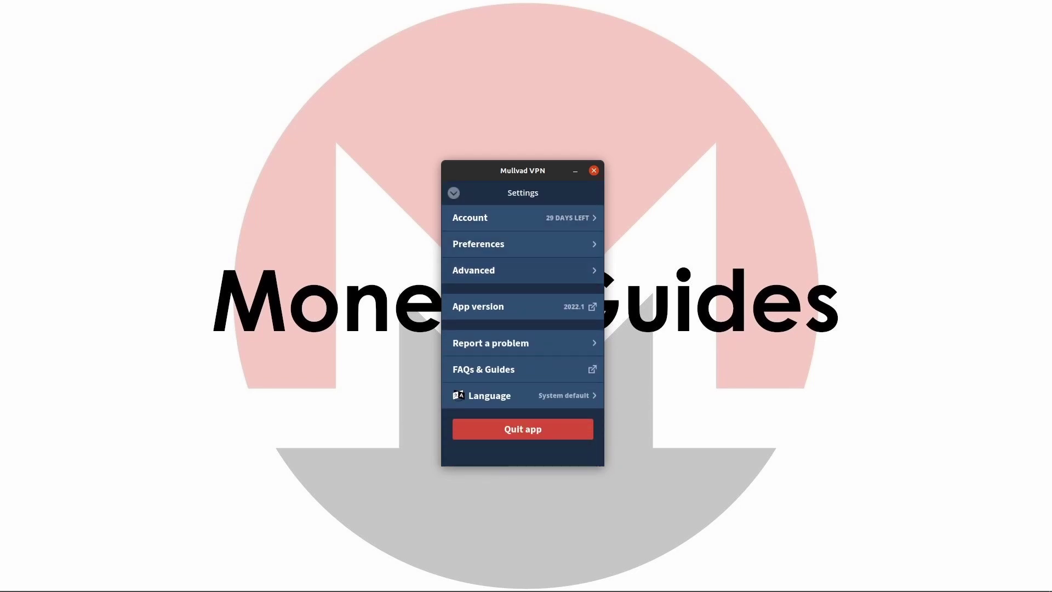
{"action": "left_click", "coordinate": [474, 270]}
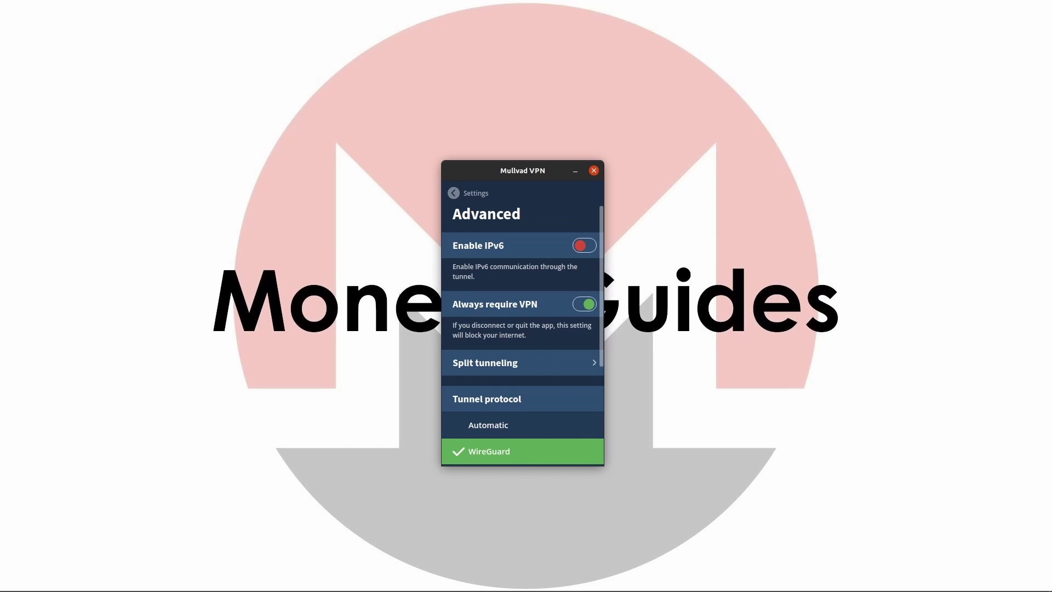
{"action": "scroll", "coordinate": [523, 329], "scroll_direction": "down", "scroll_amount": 1}
{"action": "scroll", "coordinate": [523, 329], "scroll_direction": "down", "scroll_amount": 2}
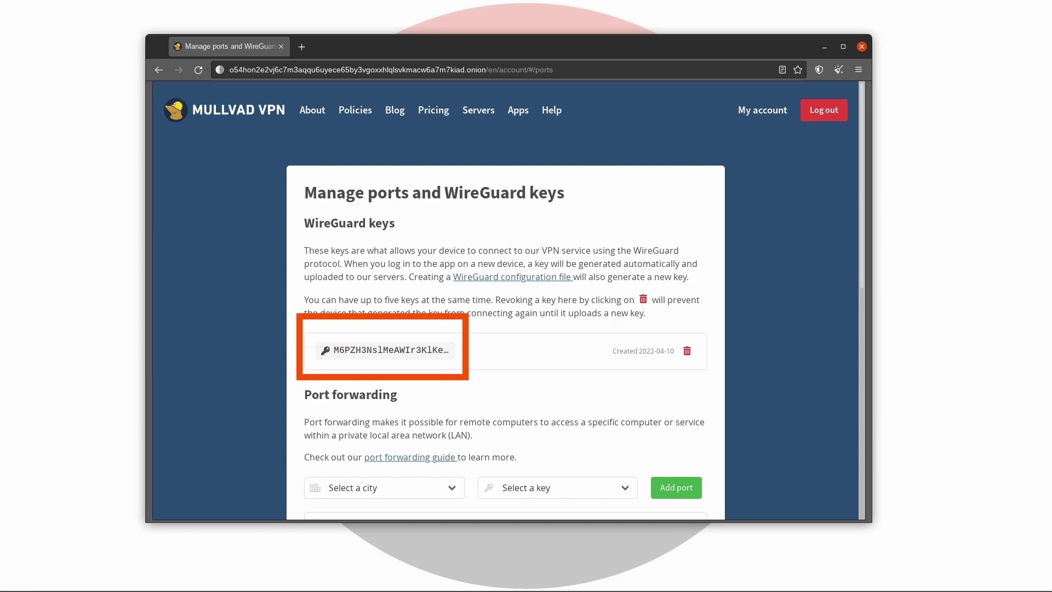
{"action": "scroll", "coordinate": [506, 330], "scroll_direction": "down", "scroll_amount": 3}
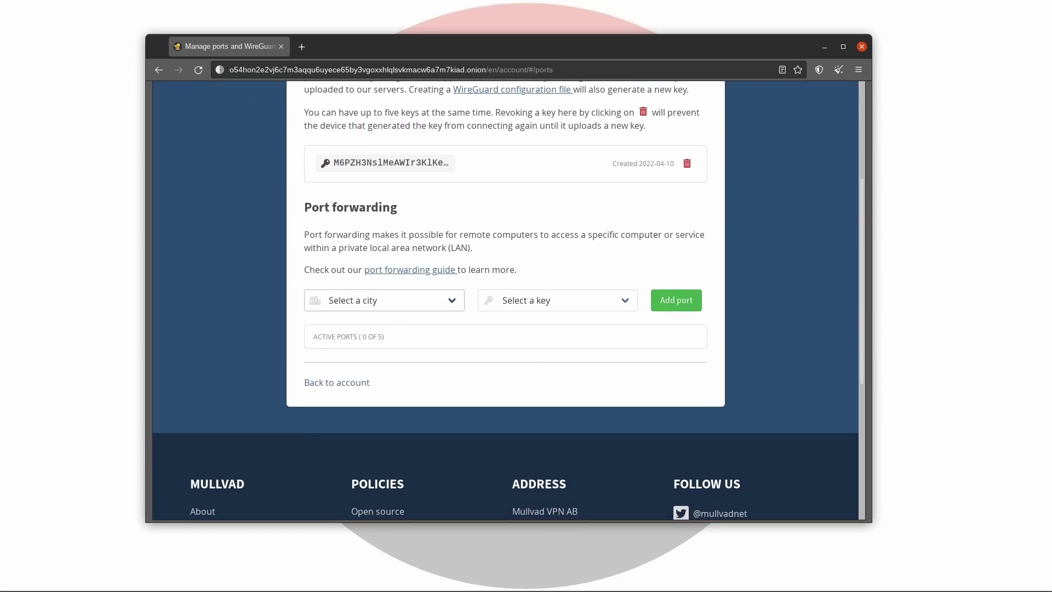
- Add a forwarded port in Frankfurt (de-fra) for the existing WireGuard key
{"action": "left_click", "coordinate": [385, 301]}
{"action": "scroll", "coordinate": [384, 510], "scroll_direction": "down", "scroll_amount": 3}
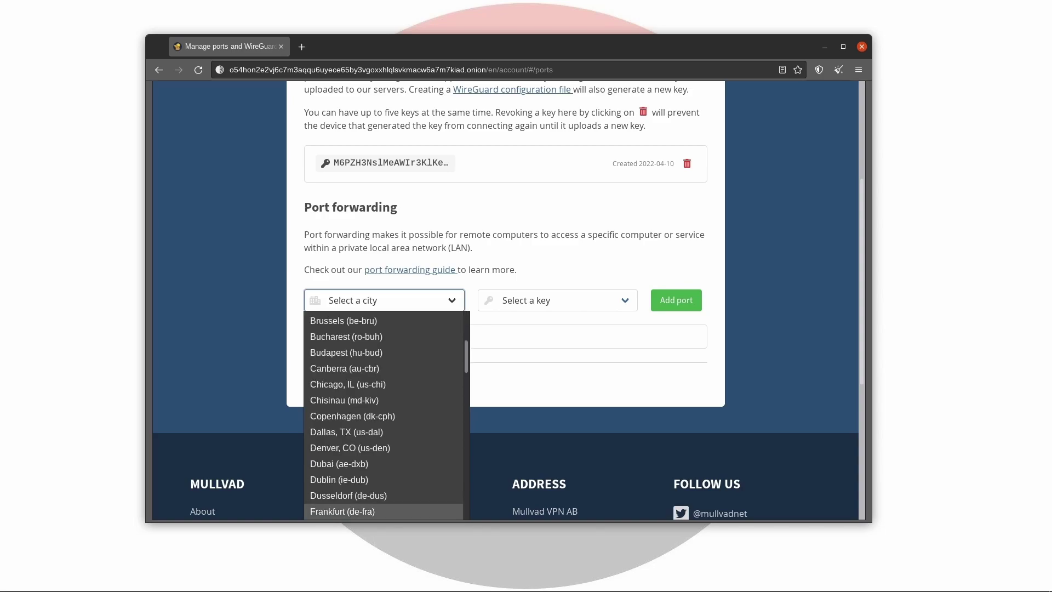
{"action": "left_click", "coordinate": [343, 511]}
{"action": "left_click", "coordinate": [556, 300]}
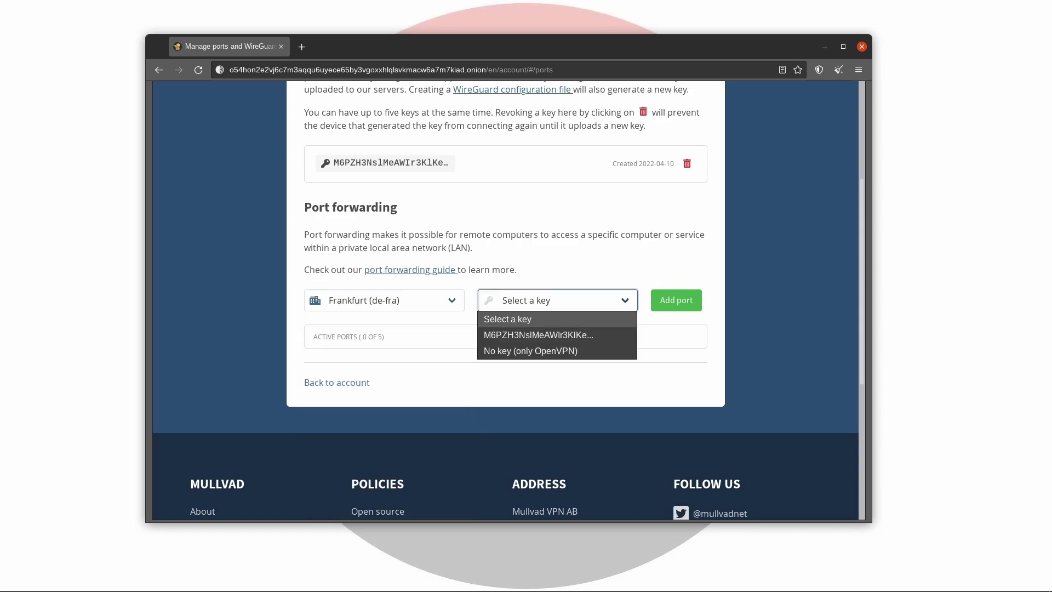
{"action": "left_click", "coordinate": [538, 335]}
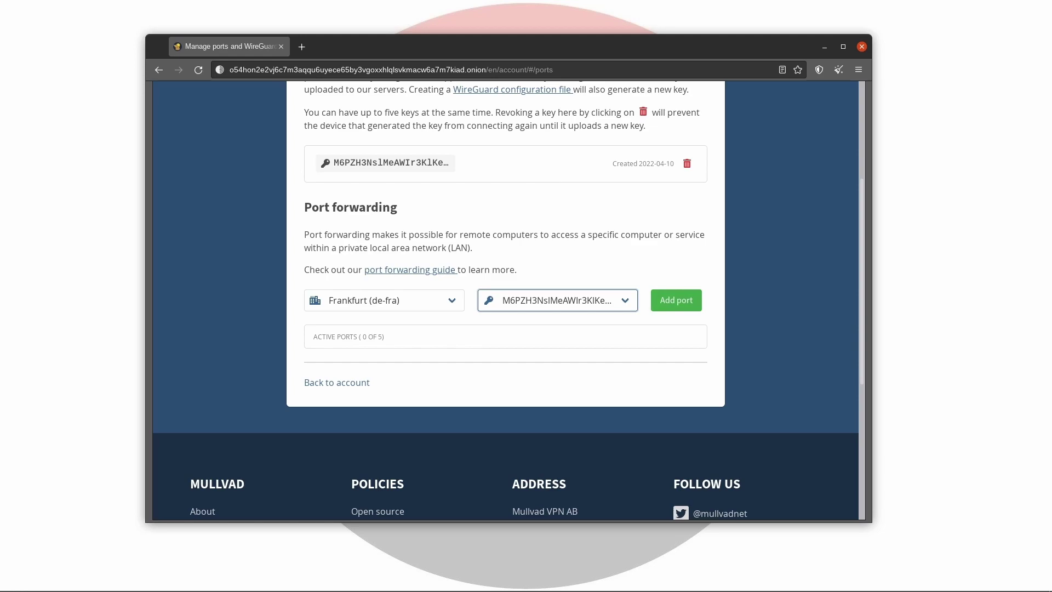
{"action": "left_click", "coordinate": [676, 300]}
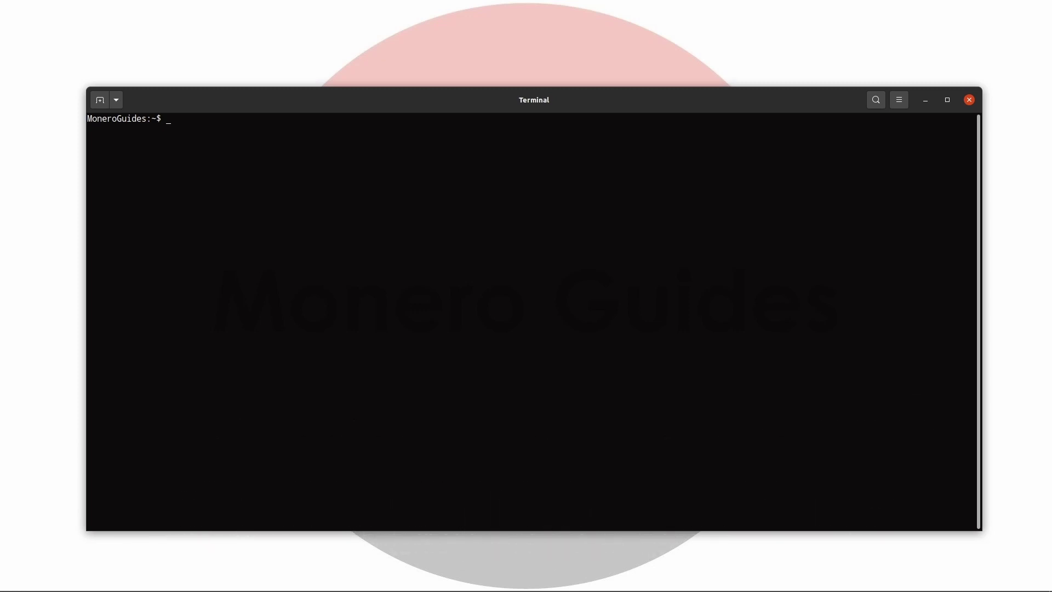
{"action": "type", "text": "system"}
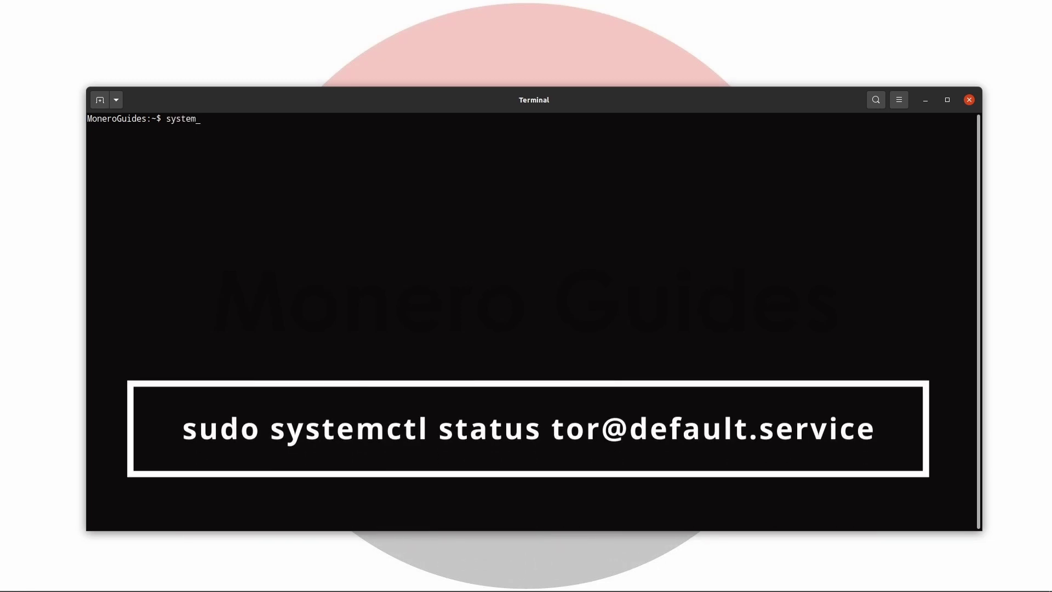
{"action": "type", "text": "ctl status tor@default.service"}
{"action": "key", "text": "Return"}
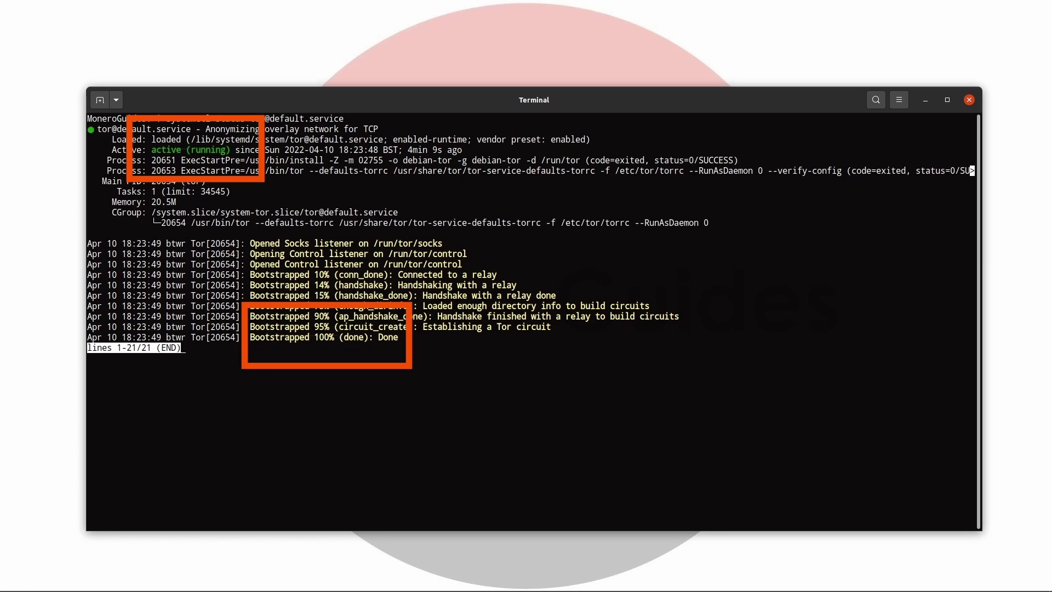
{"action": "key", "text": "q"}
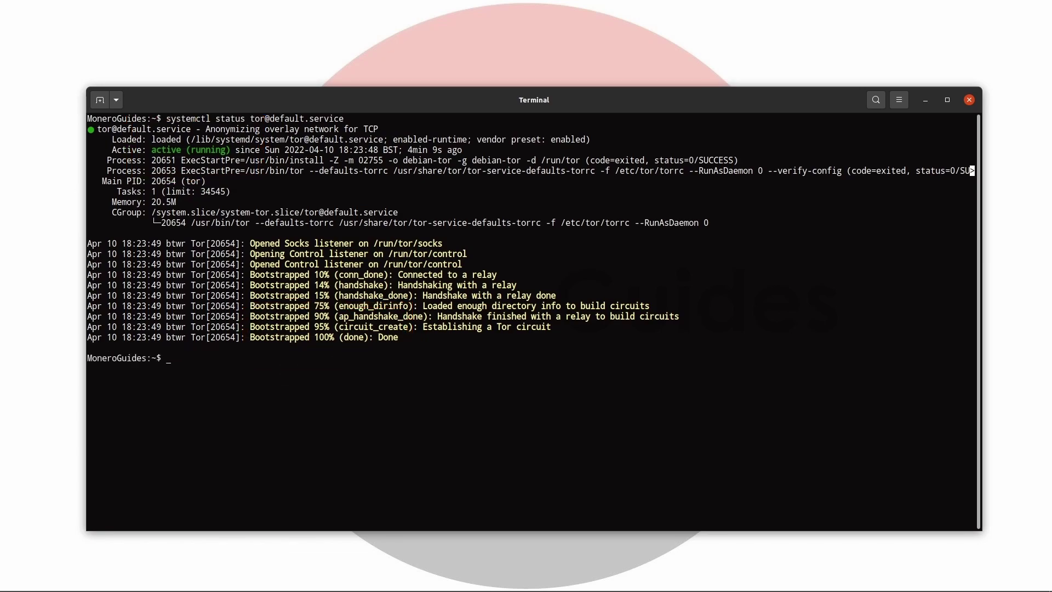
{"action": "type", "text": "sudo vim /etc/tor/torrc"}
- Add HiddenServiceDir monerod-service and HiddenServicePort 18089 127.0.0.1:18081 to /etc/tor/torrc
{"action": "key", "text": "Return"}
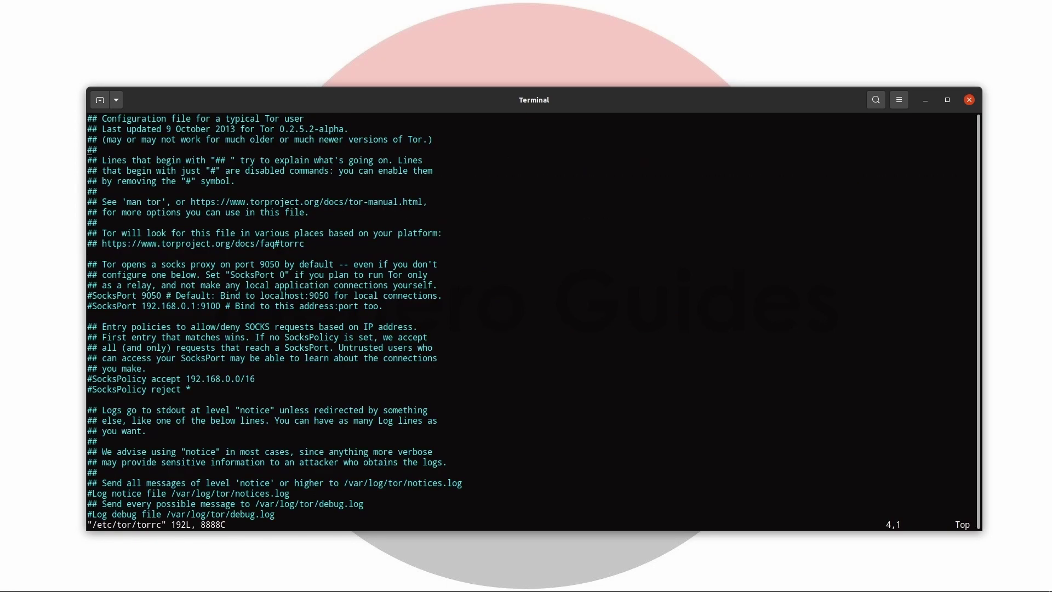
{"action": "key", "text": "O"}
{"action": "key", "text": "Return"}
{"action": "key", "text": "Return"}
{"action": "key", "text": "Up"}
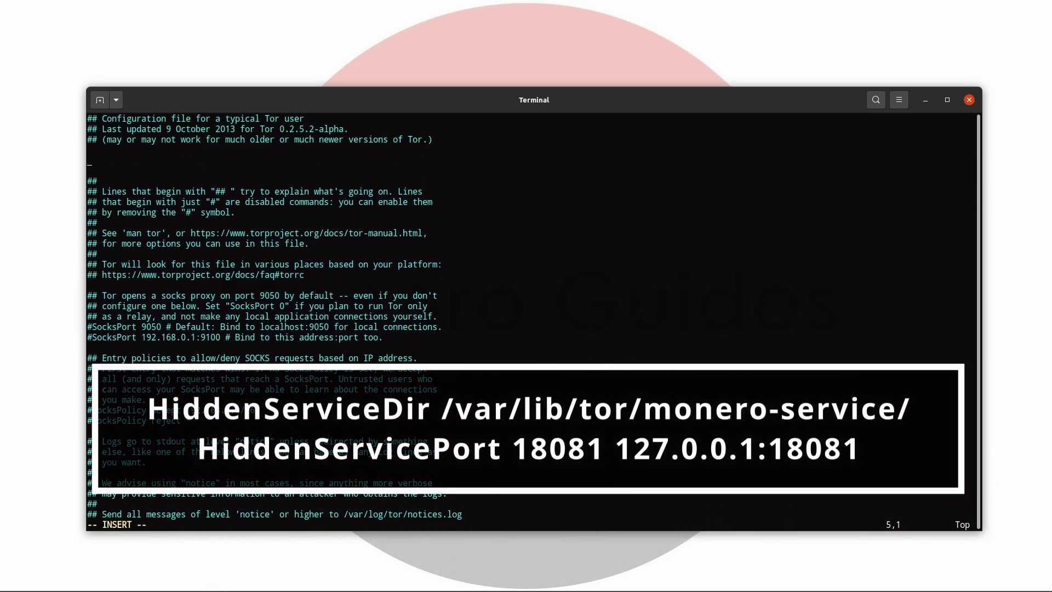
{"action": "type", "text": "HiddenServiceDir /var/lib/tor/monerod-service/ HiddenServicePort 18081 127.0.0.1:18081"}
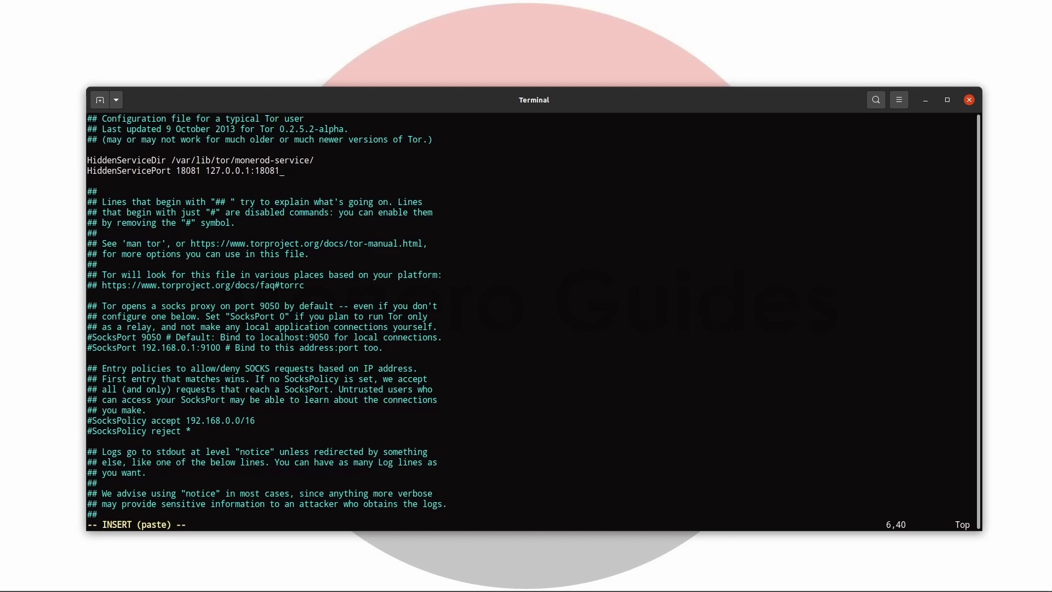
{"action": "key", "text": "Left"}
{"action": "key", "text": "Left"}
{"action": "key", "text": "Left"}
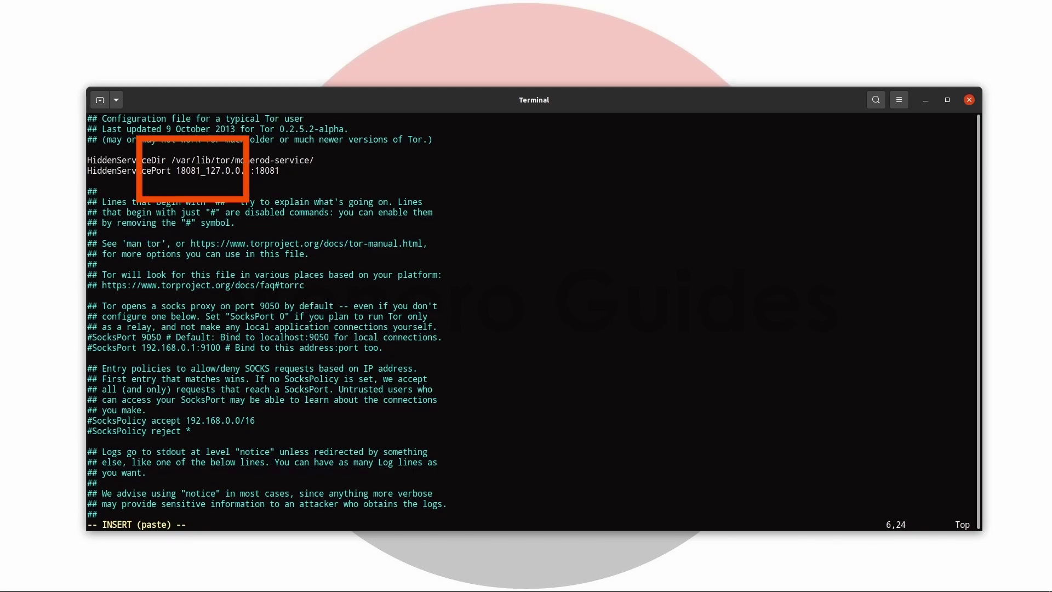
{"action": "key", "text": "BackSpace"}
{"action": "type", "text": "9"}
{"action": "key", "text": "Escape"}
{"action": "type", "text": ":wq!"}
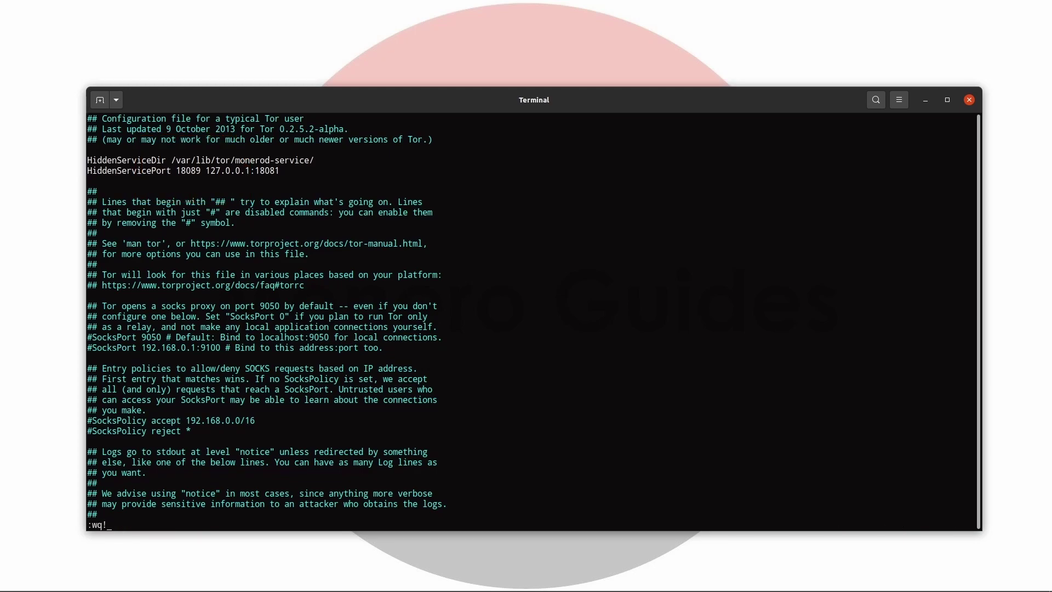
- Save torrc, restart Tor, recheck its status, and print the monerod-service onion hostname
{"action": "key", "text": "Return"}
{"action": "type", "text": "sudo "}
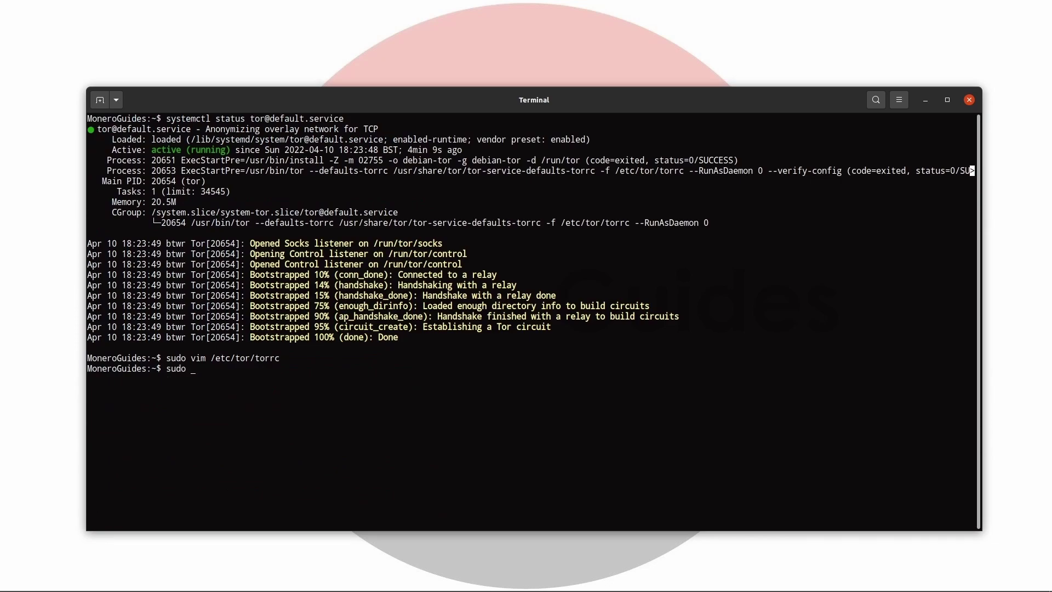
{"action": "type", "text": "systemc"}
{"action": "type", "text": "tl restart tor@default.service"}
{"action": "key", "text": "Return"}
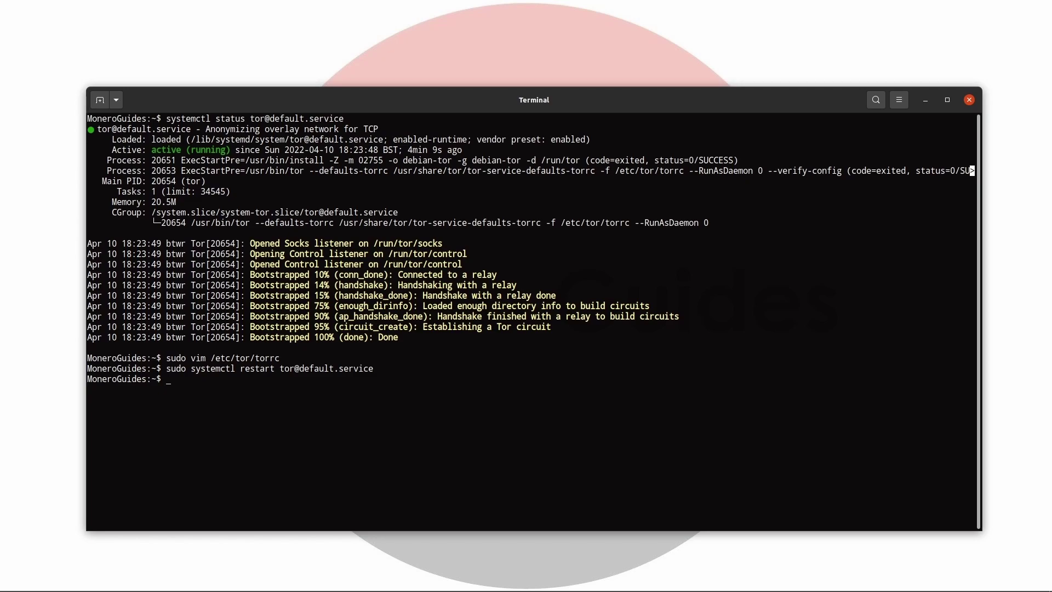
{"action": "key", "text": "Up"}
{"action": "key", "text": "Up"}
{"action": "key", "text": "Up"}
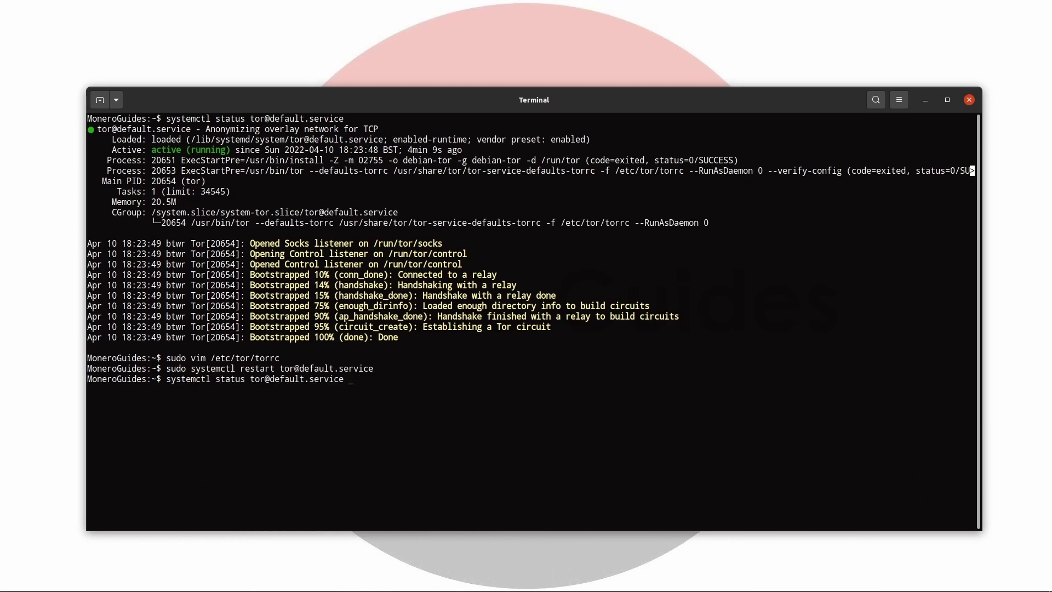
{"action": "key", "text": "Return"}
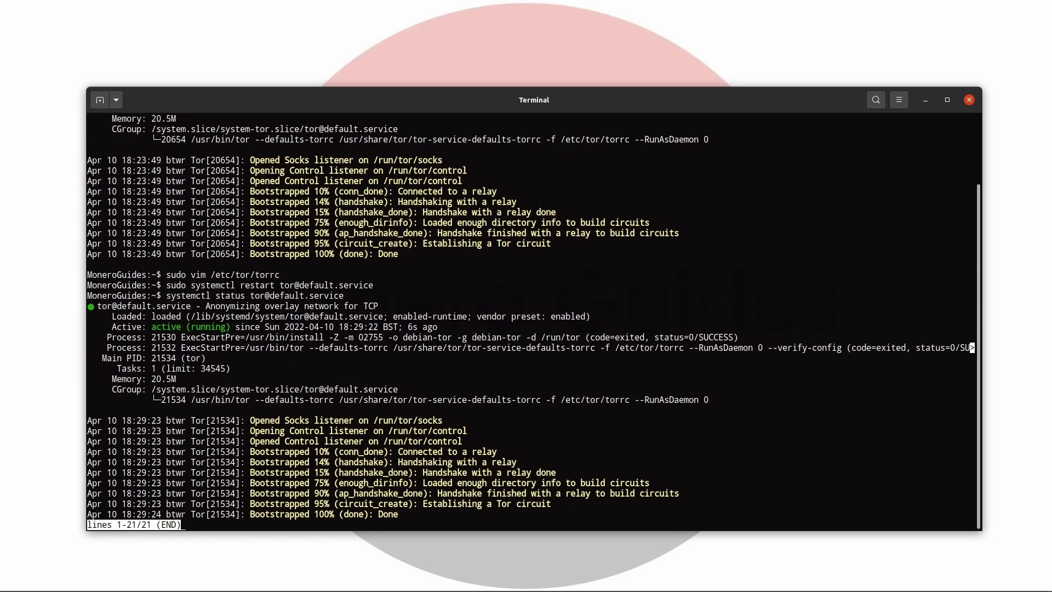
{"action": "key", "text": "q"}
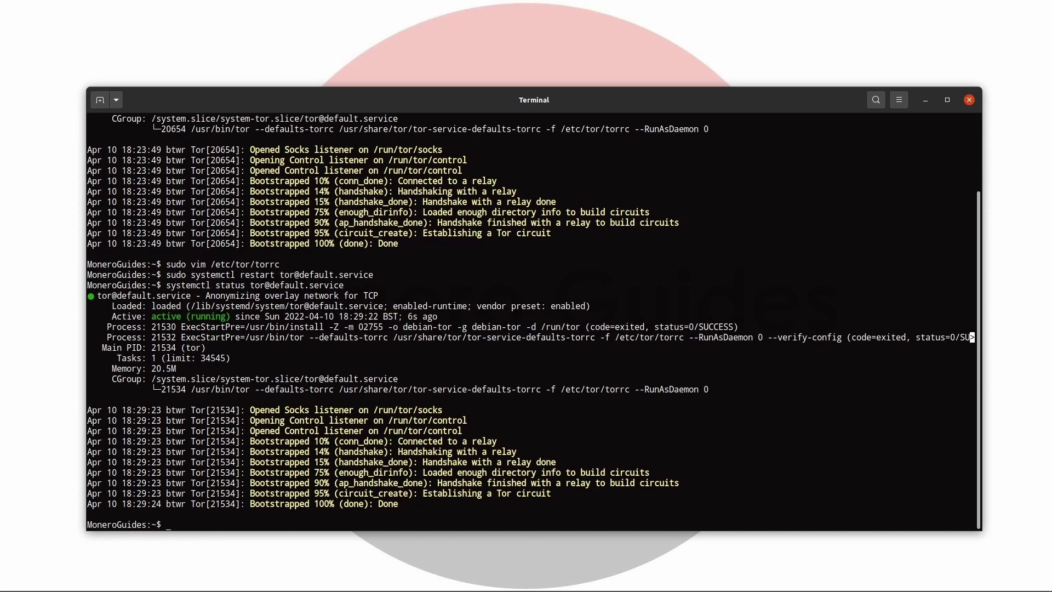
{"action": "type", "text": "sudo cat /"}
{"action": "type", "text": "var/li"}
{"action": "type", "text": "b/tor/"}
{"action": "type", "text": "monerod"}
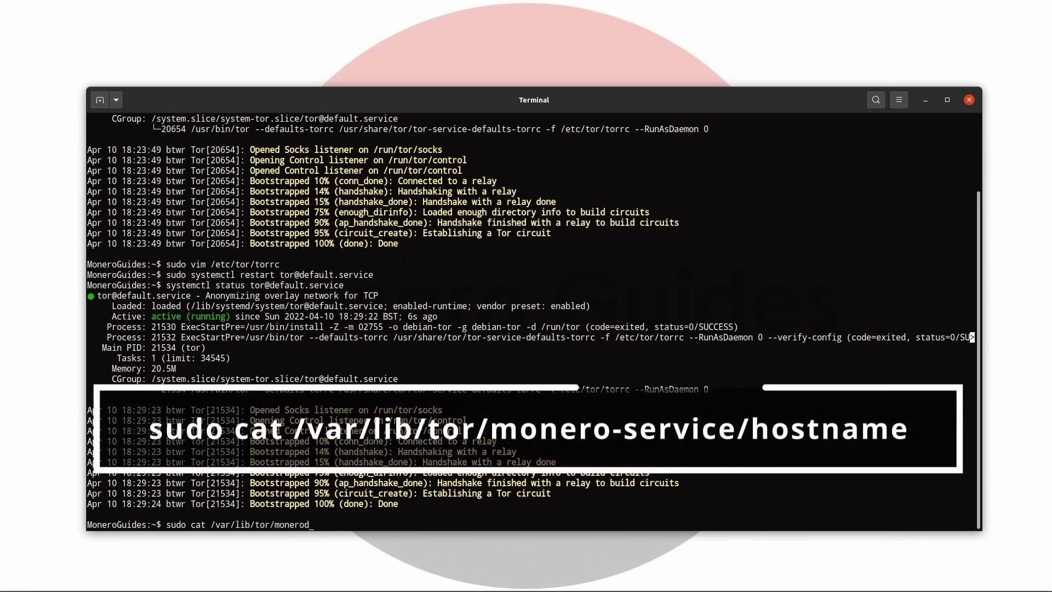
{"action": "type", "text": "-service/"}
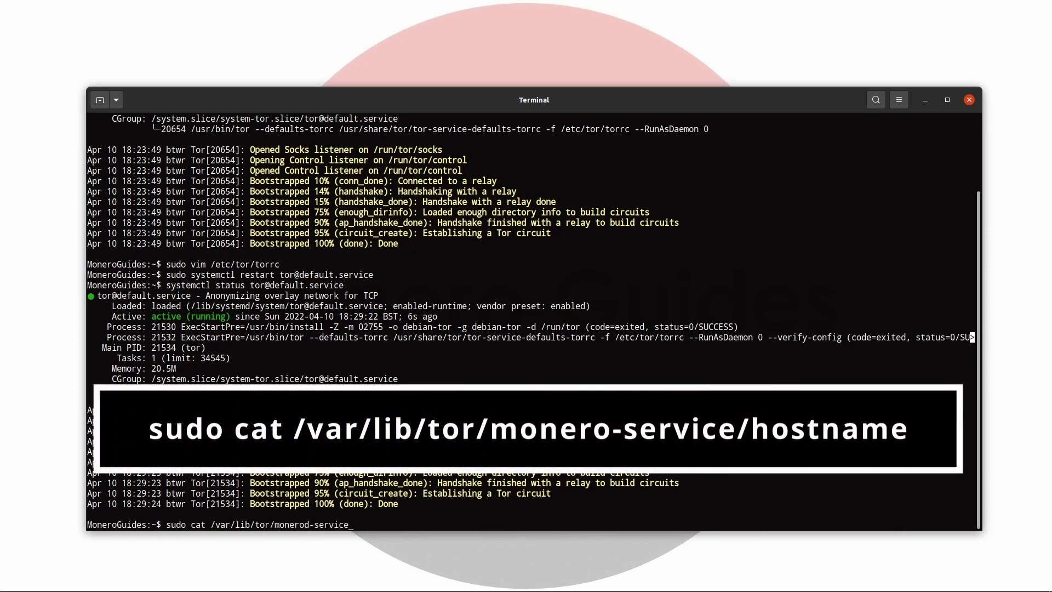
{"action": "type", "text": "hostn"}
{"action": "type", "text": "ame"}
{"action": "key", "text": "Return"}
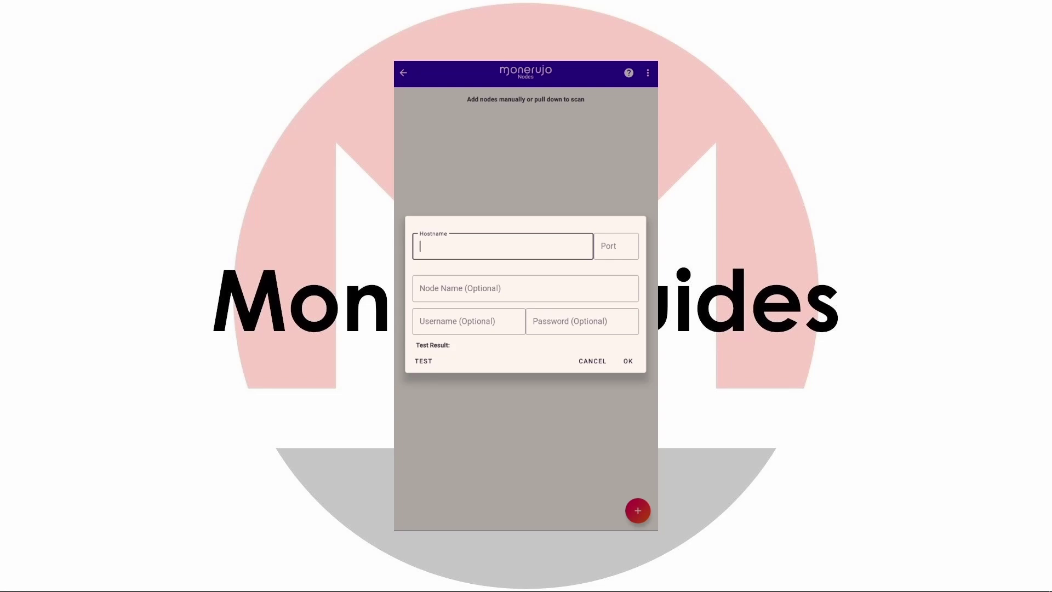
- Enter the onion address as hostname, port 18089 and node name 'node' in Monerujo
{"action": "key", "text": "ctrl+v"}
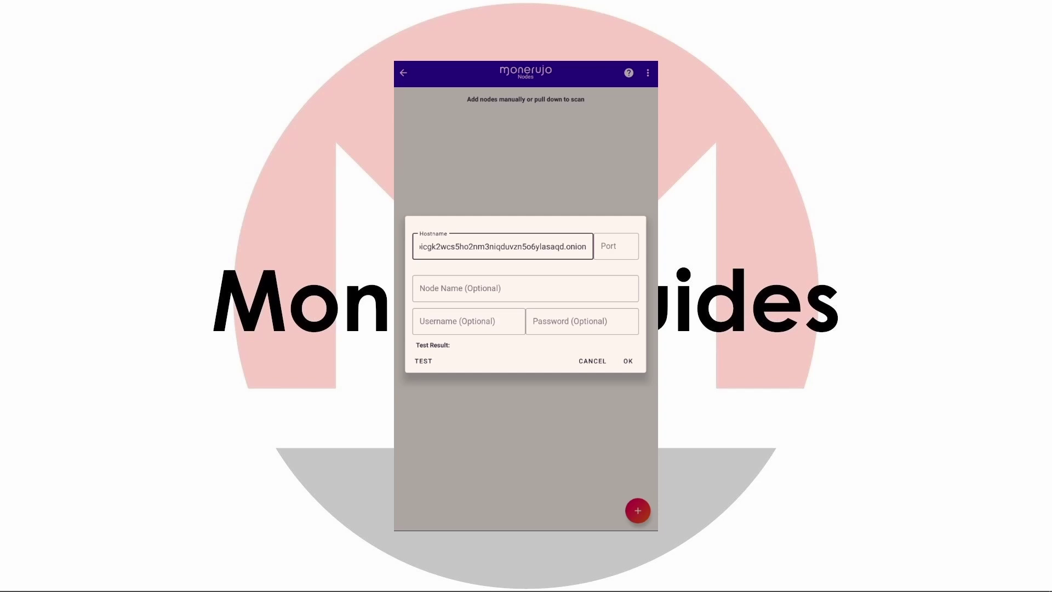
{"action": "key", "text": "Tab"}
{"action": "type", "text": "18089"}
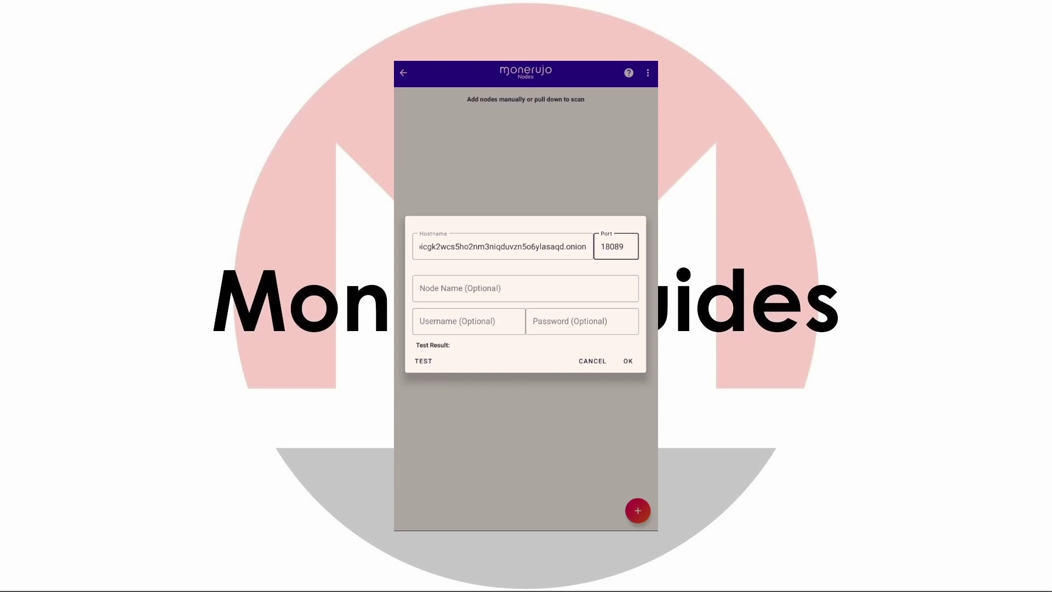
{"action": "key", "text": "Tab"}
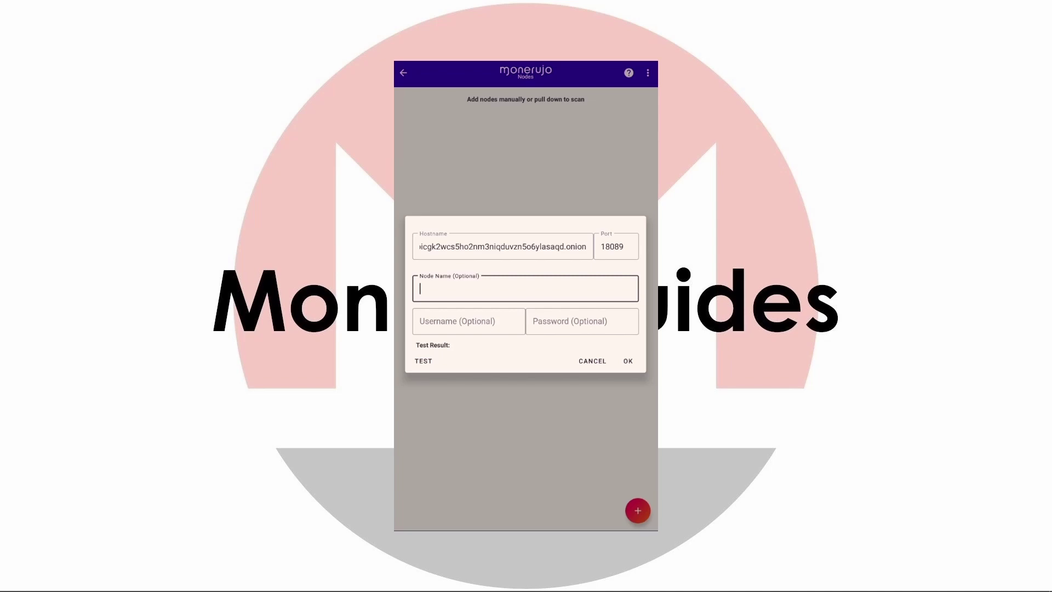
{"action": "type", "text": "node"}
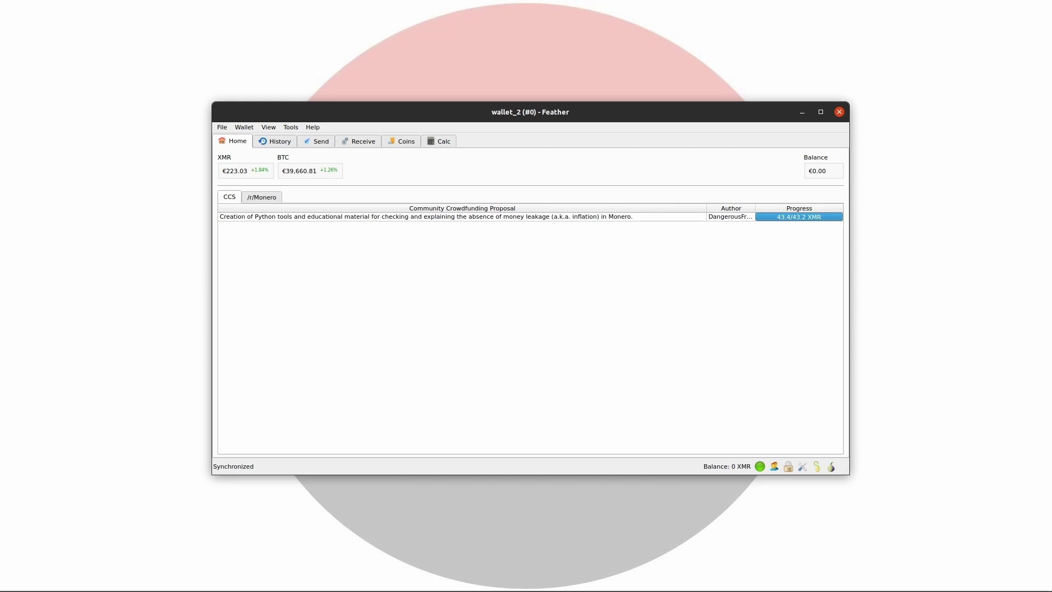
- Add the onion address on port 18089 as a custom node in Feather's Node settings
{"action": "left_click", "coordinate": [223, 127]}
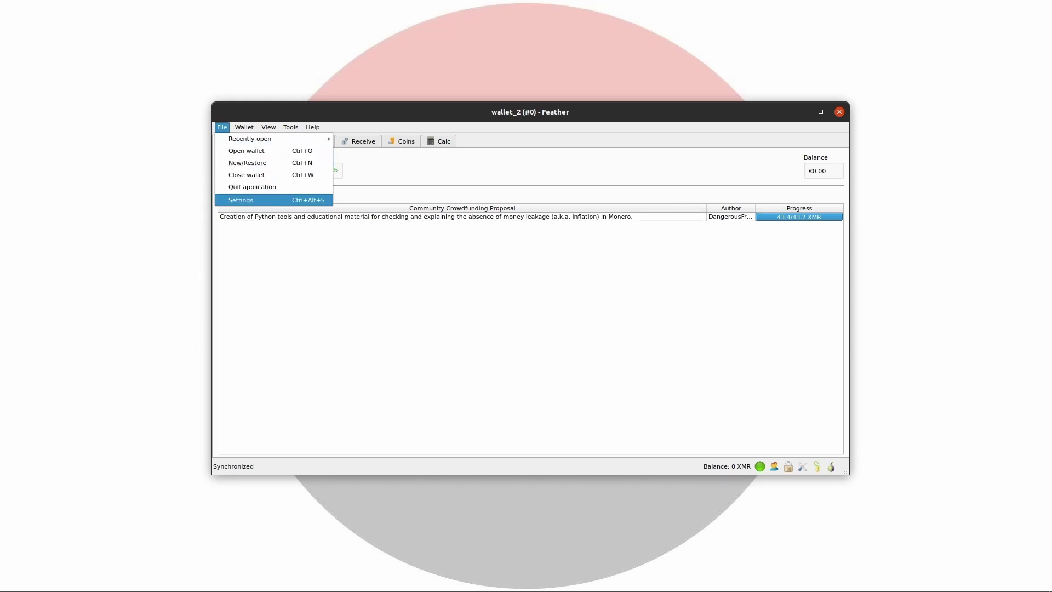
{"action": "left_click", "coordinate": [238, 200]}
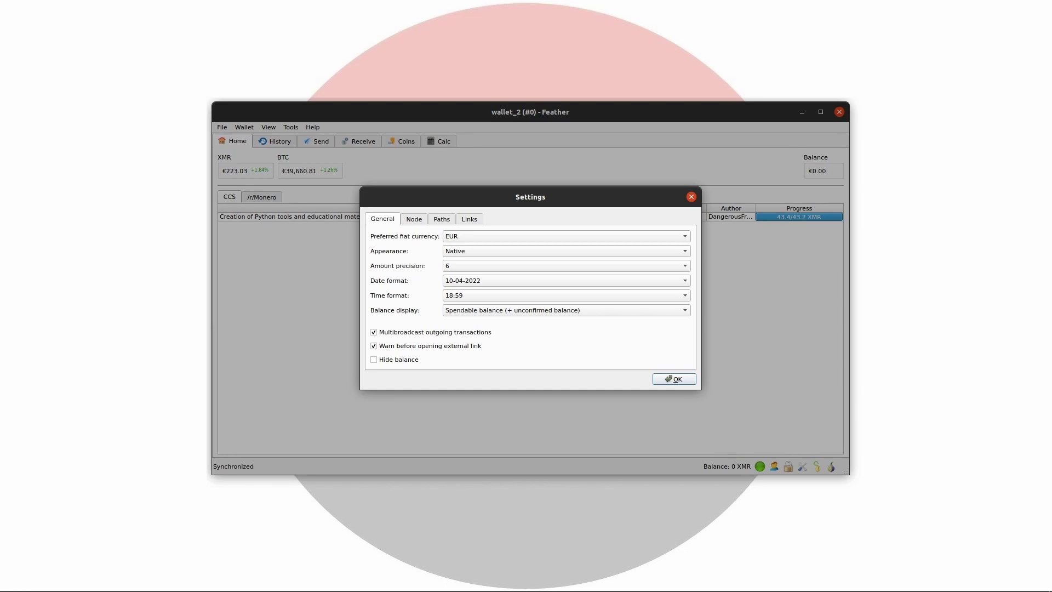
{"action": "left_click", "coordinate": [413, 219]}
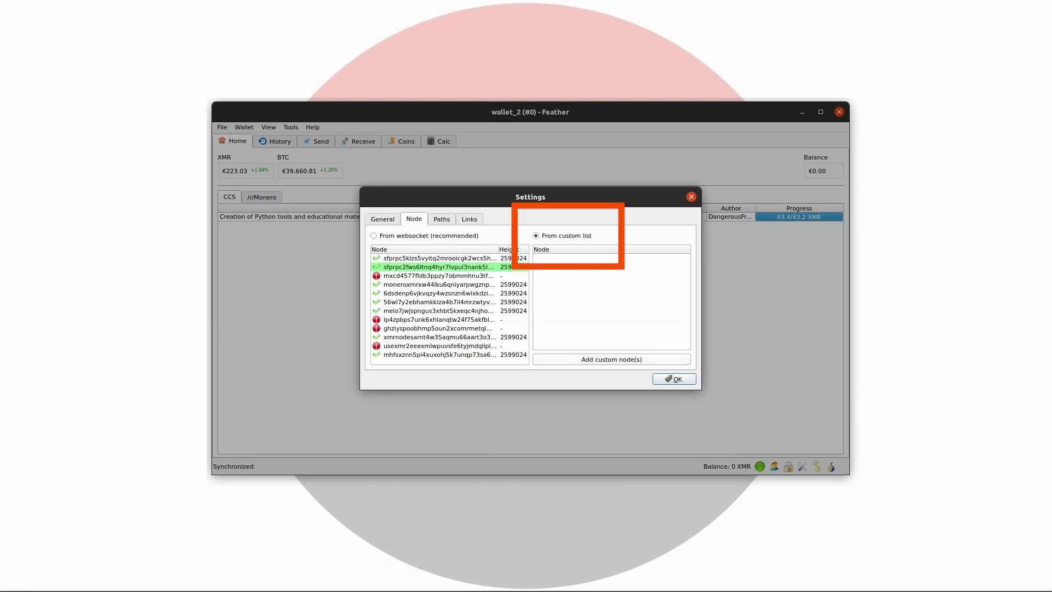
{"action": "left_click", "coordinate": [611, 359]}
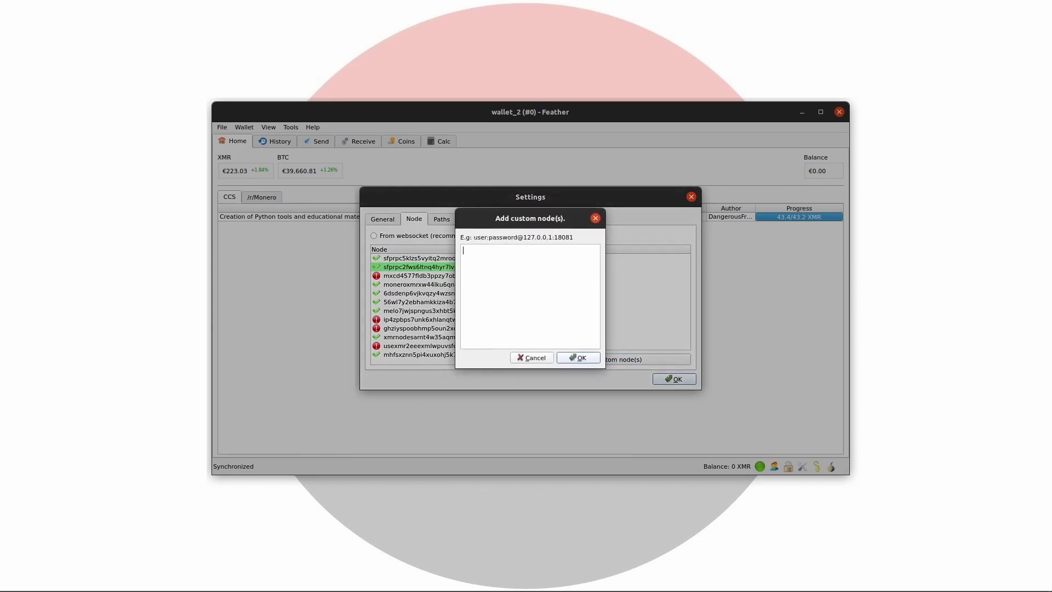
{"action": "key", "text": "ctrl+v"}
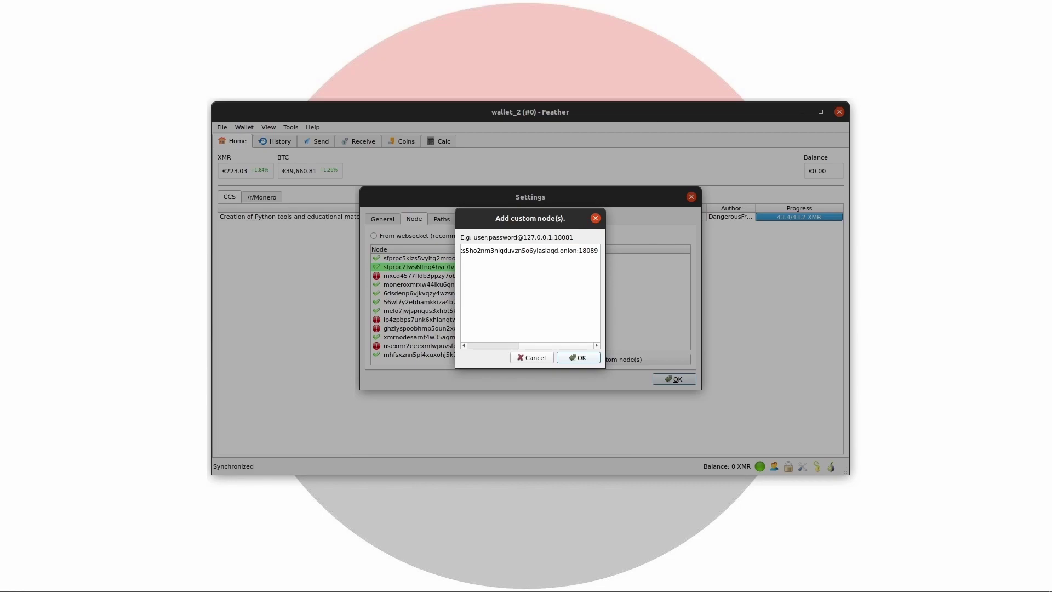
{"action": "key", "text": "Return"}
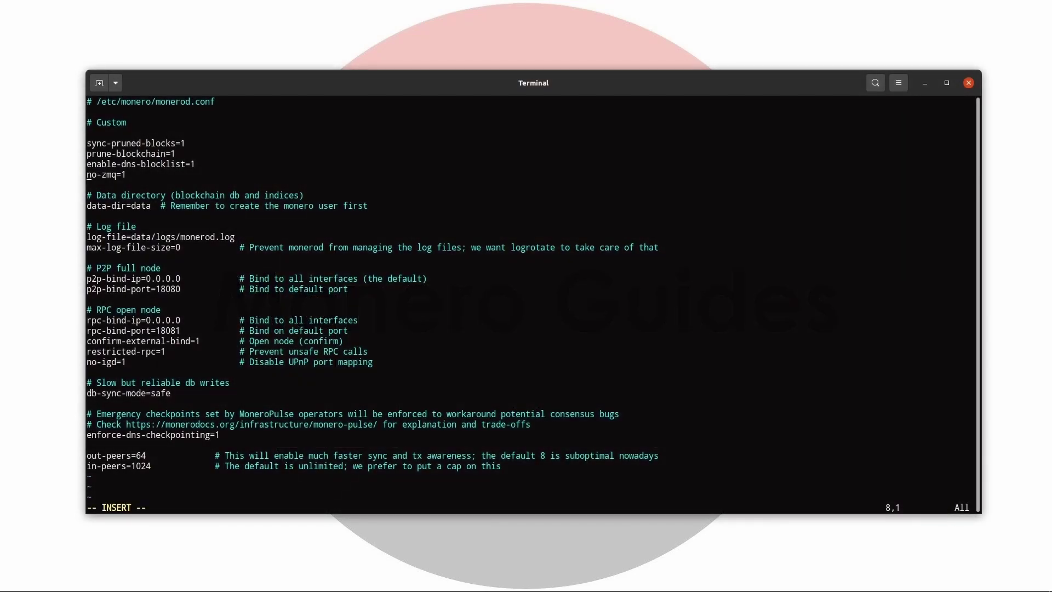
{"action": "key", "text": "Return"}
{"action": "key", "text": "Up"}
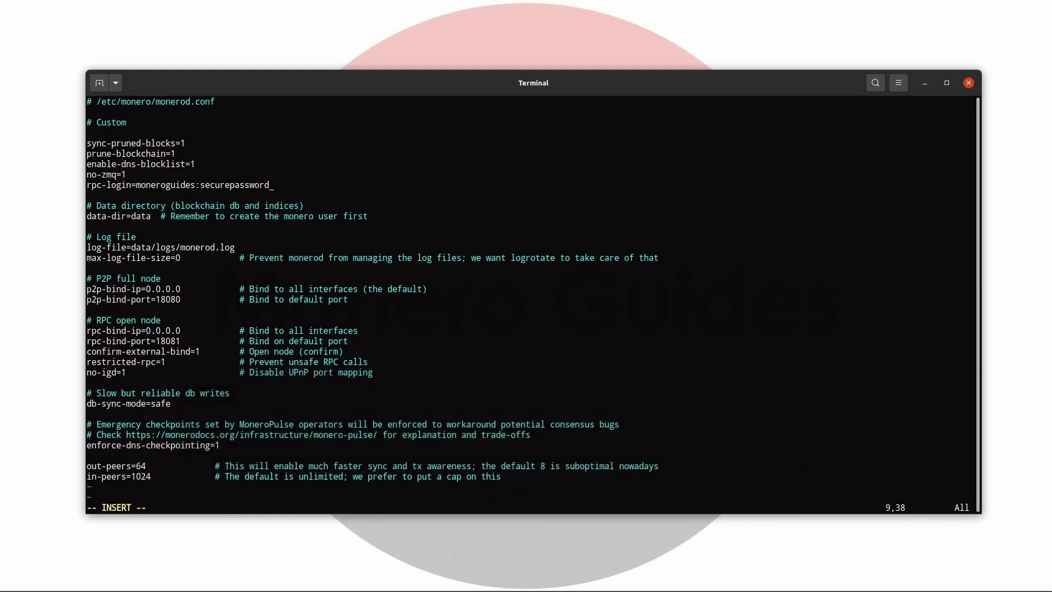
{"action": "key", "text": "Escape"}
{"action": "key", "text": "BackSpace"}
{"action": "key", "text": "Return"}
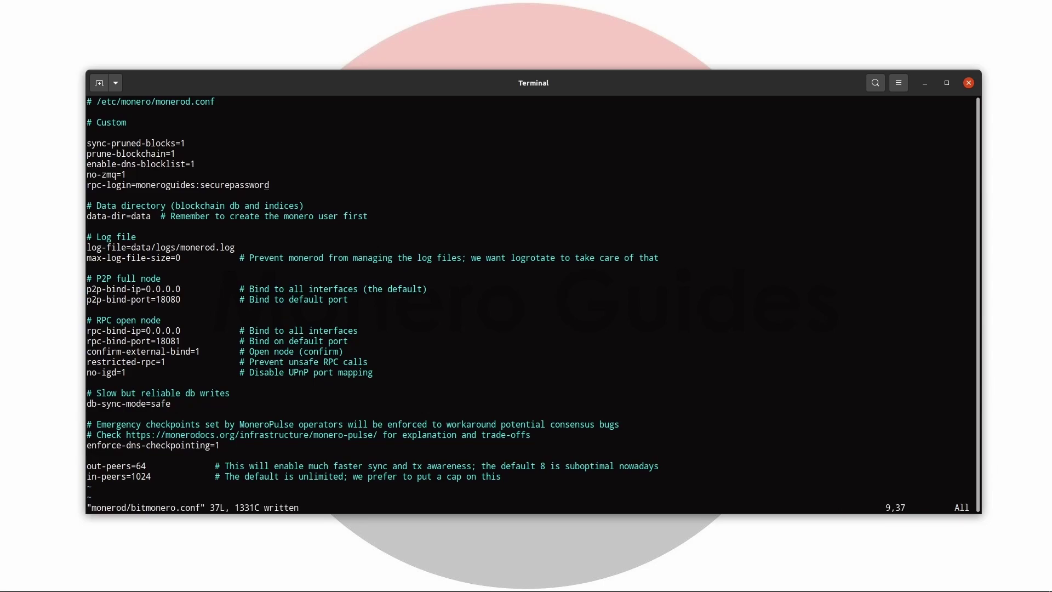